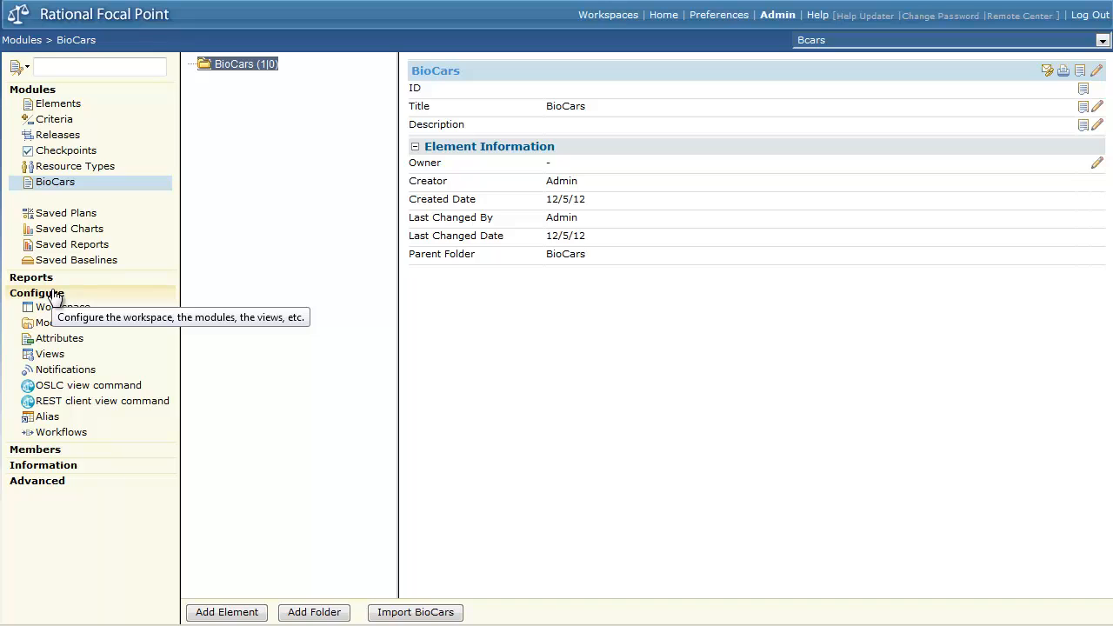
# Add a Date attribute named "Project Start Date" to the BioCars module.
pyautogui.click(54, 340)
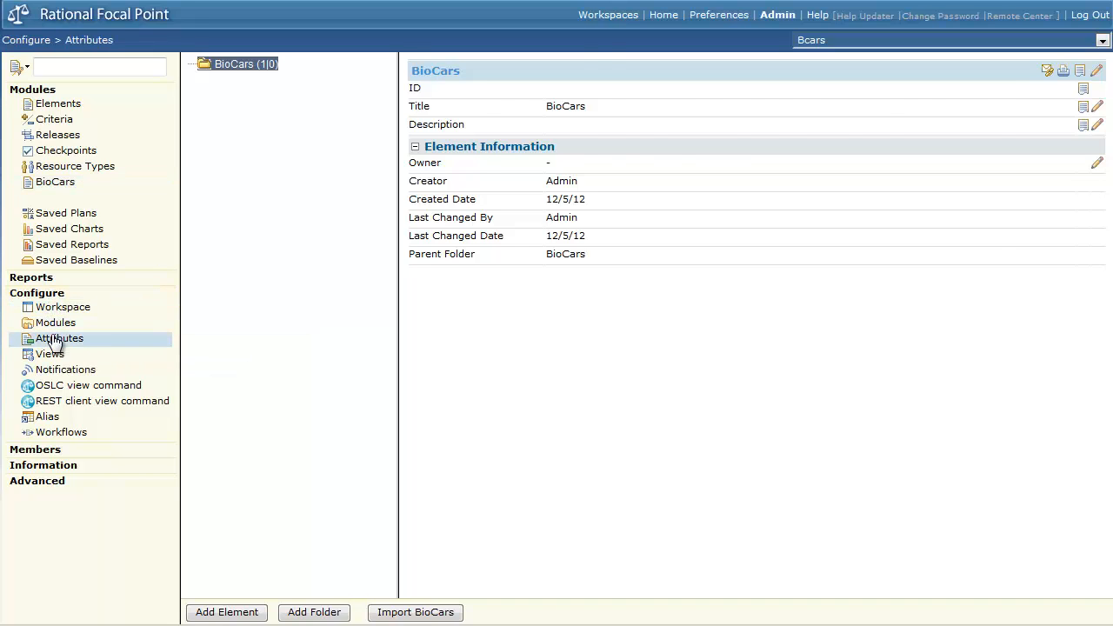
pyautogui.click(247, 379)
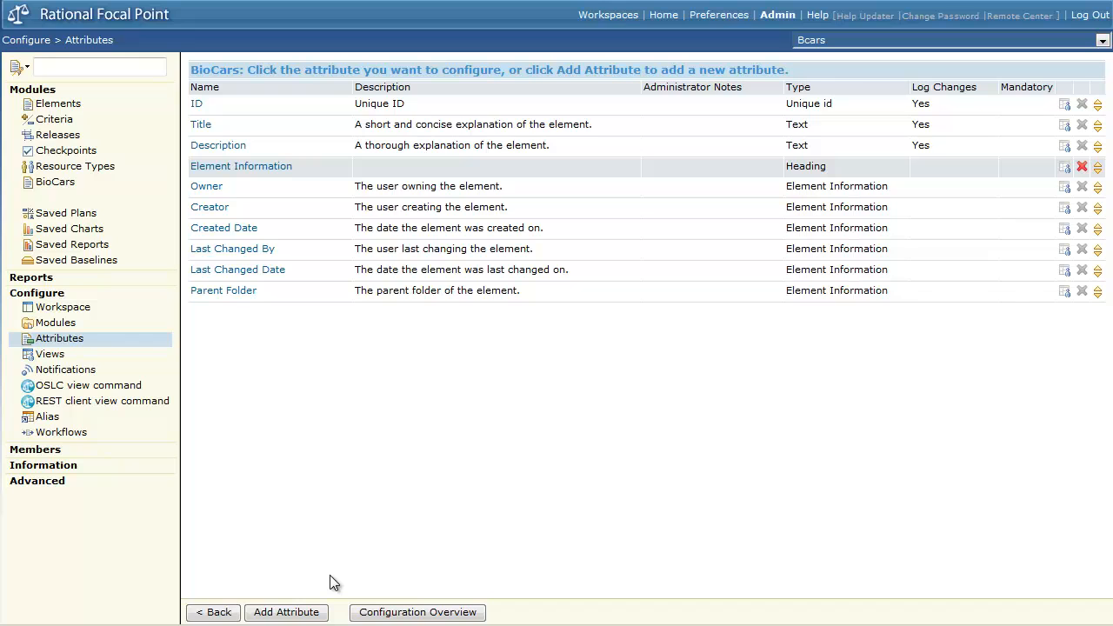
pyautogui.click(295, 611)
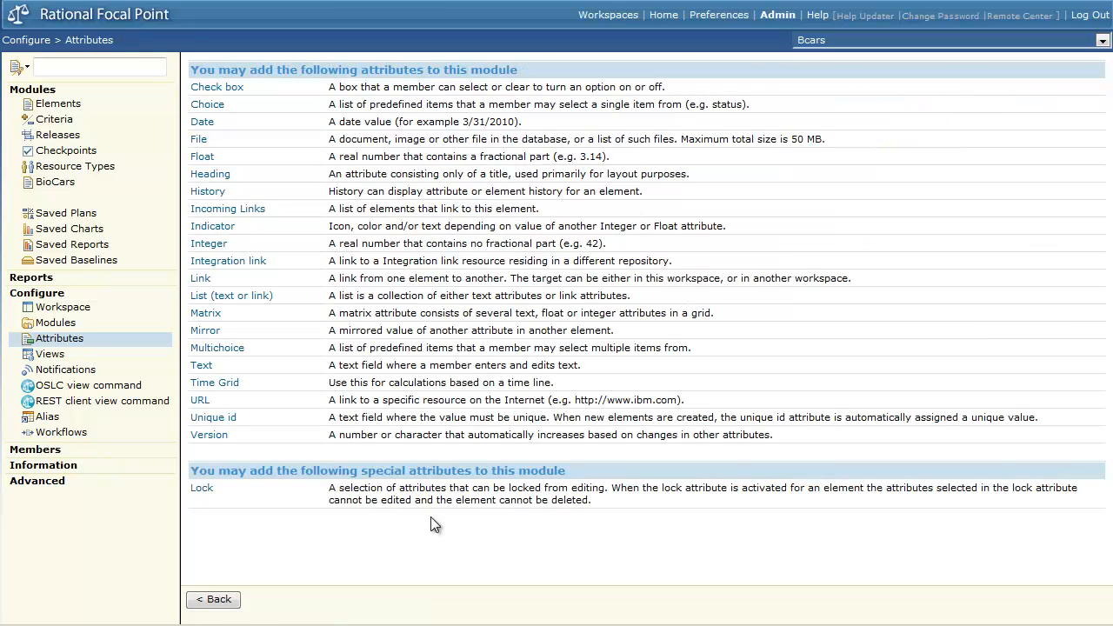
pyautogui.click(201, 124)
pyautogui.moveTo(470, 106); pyautogui.dragTo(356, 104)
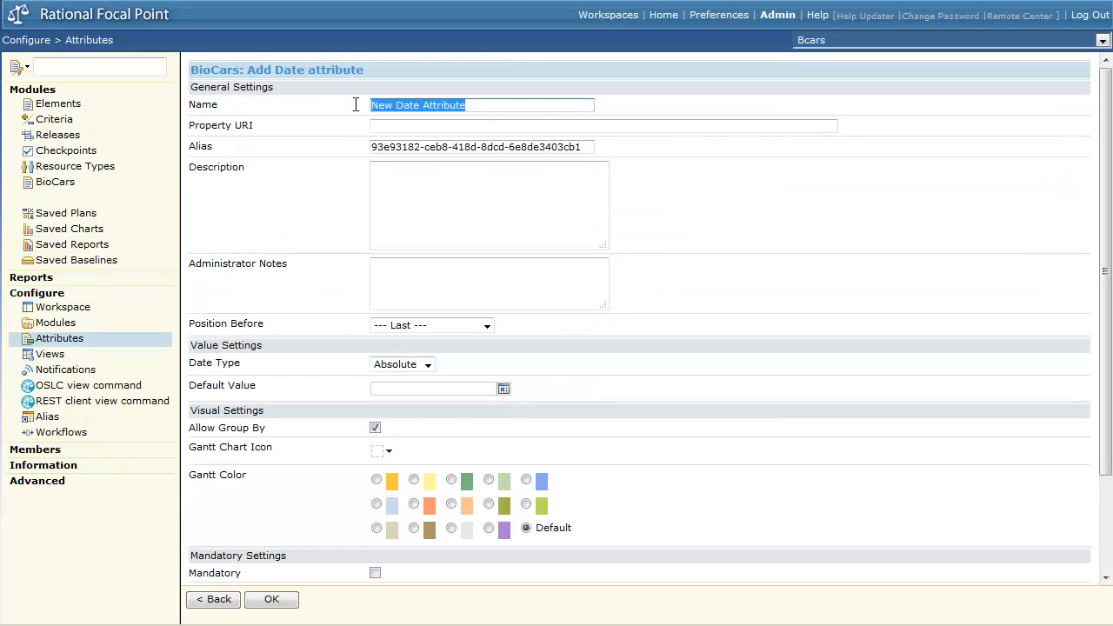
pyautogui.write('Proje')
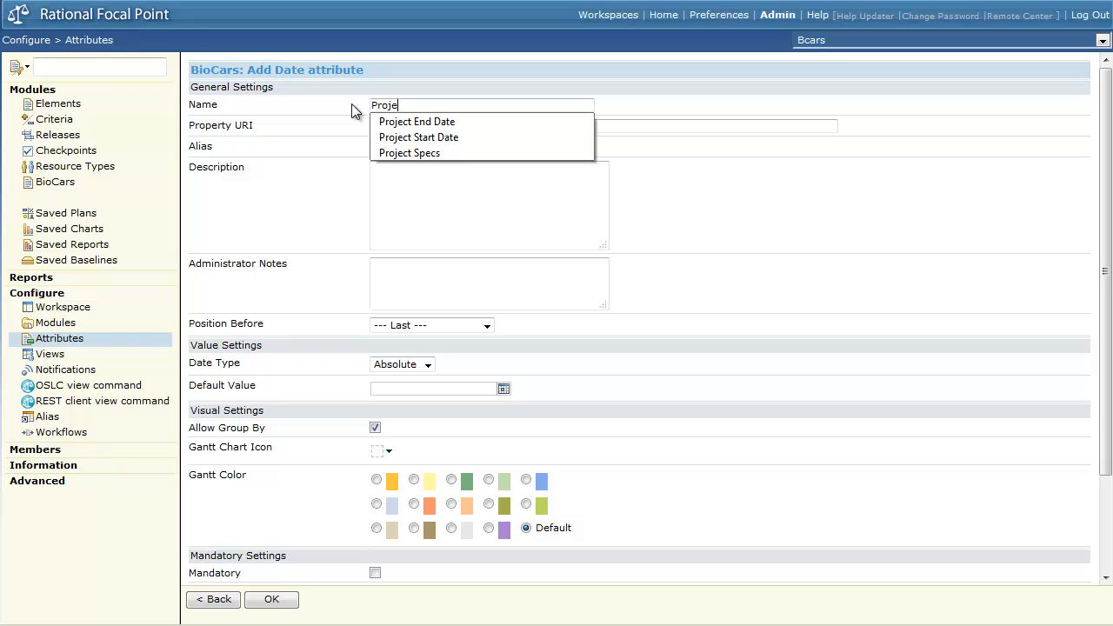
pyautogui.write('ct Start Date')
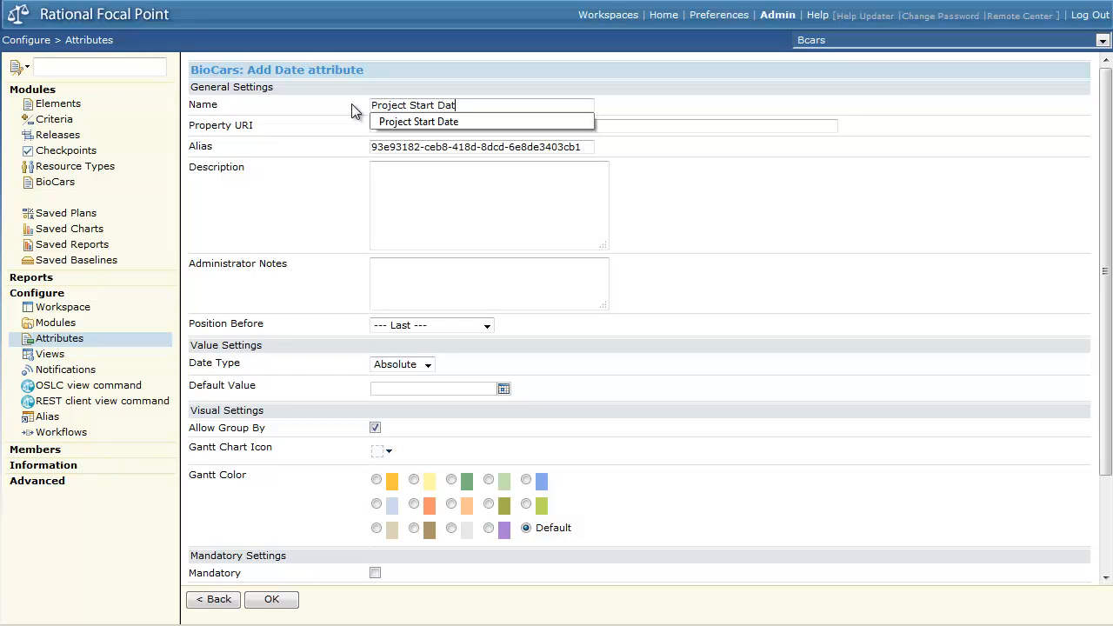
pyautogui.click(269, 599)
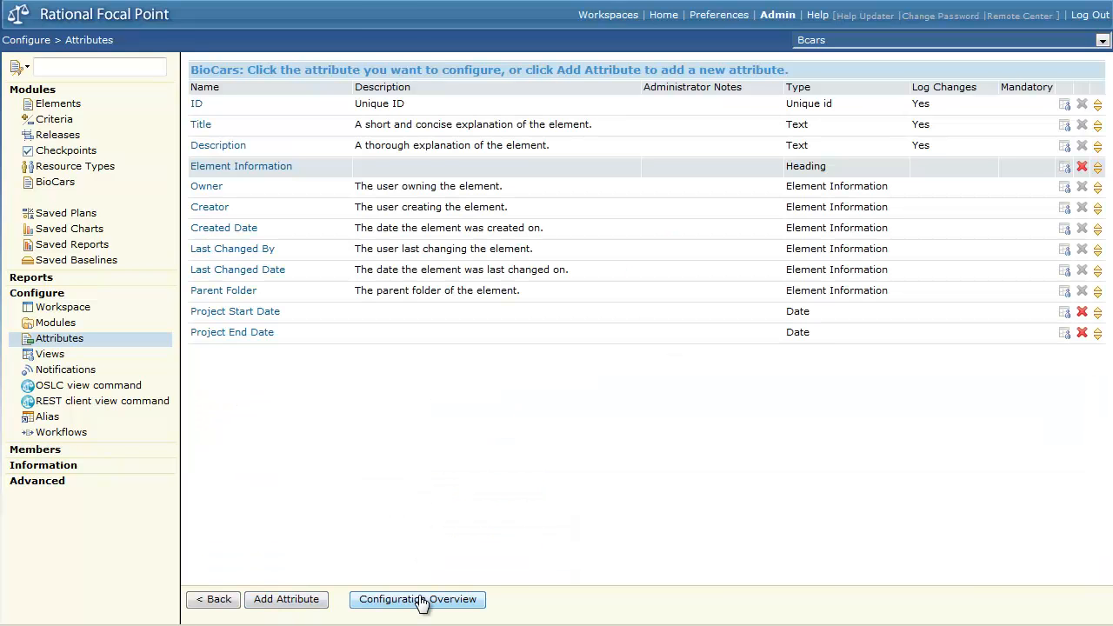
# Start a new Time Grid attribute named "Project Specs" for BioCars and allow investment analysis on it.
pyautogui.click(324, 602)
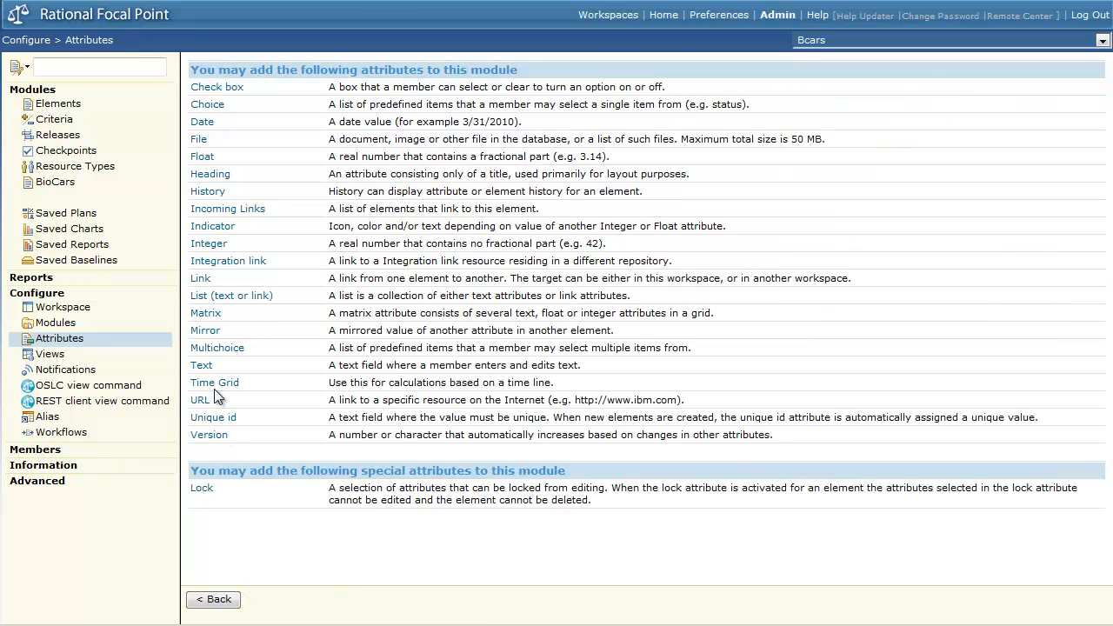
pyautogui.click(214, 384)
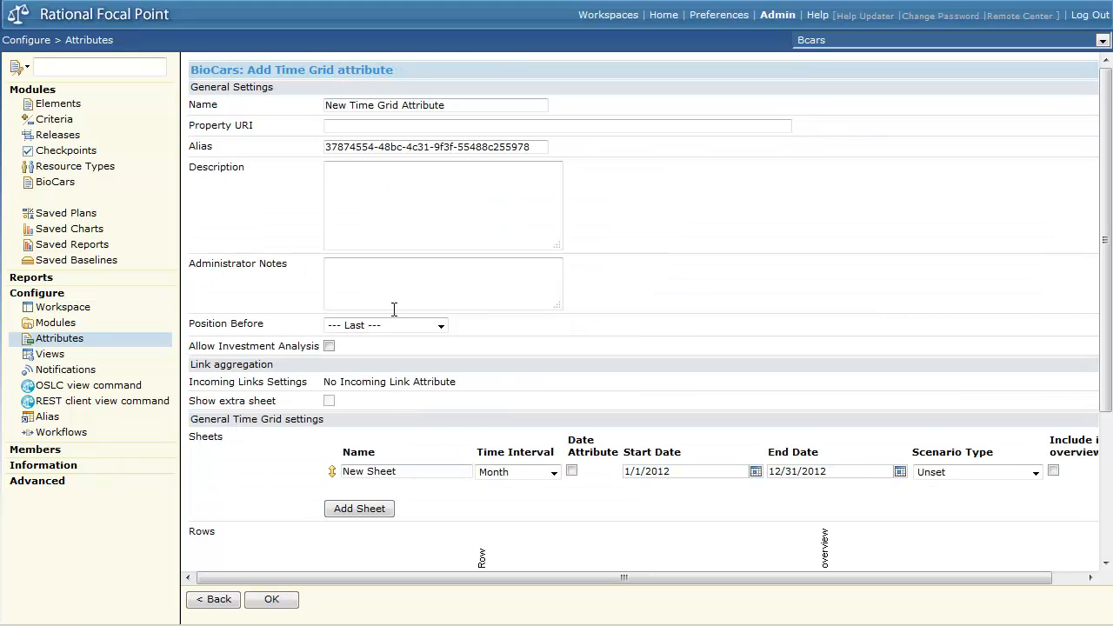
pyautogui.tripleClick(422, 106)
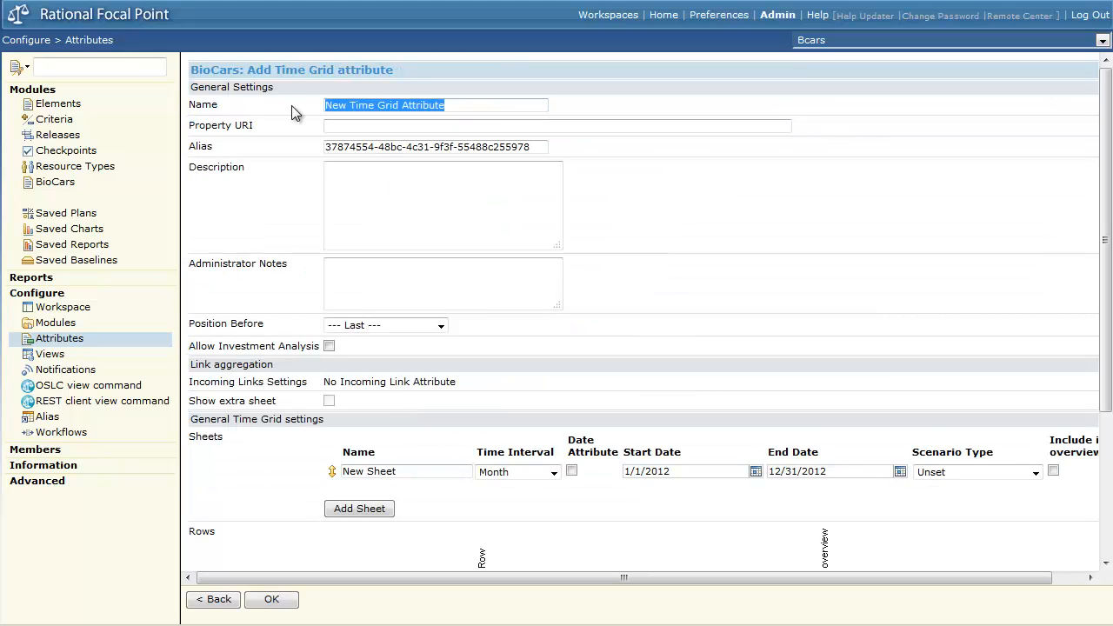
pyautogui.write('Projec')
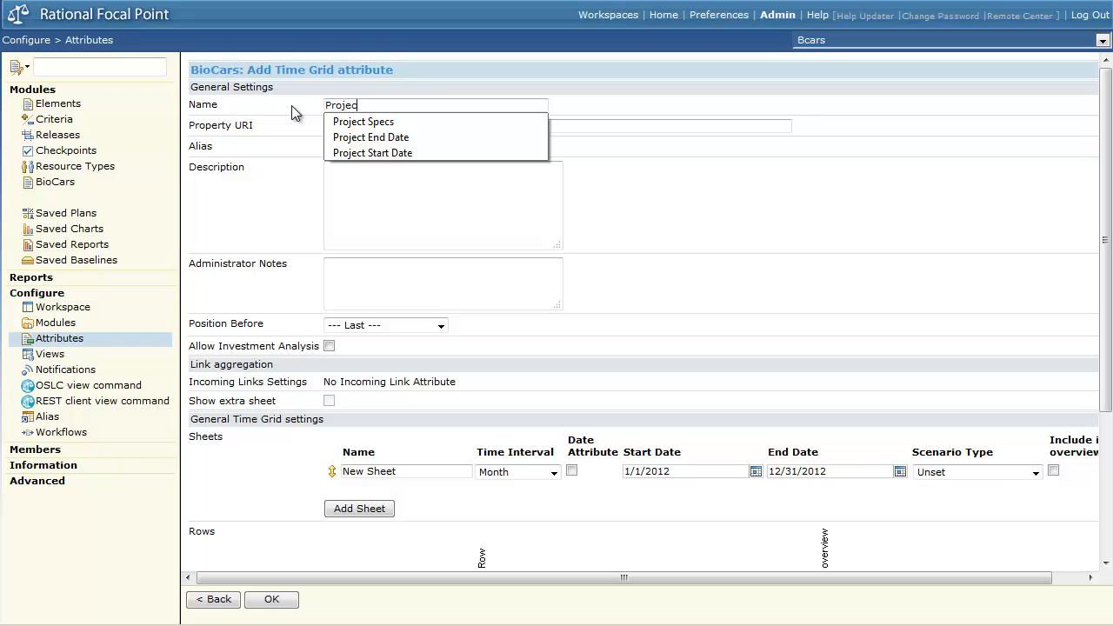
pyautogui.write('t spe')
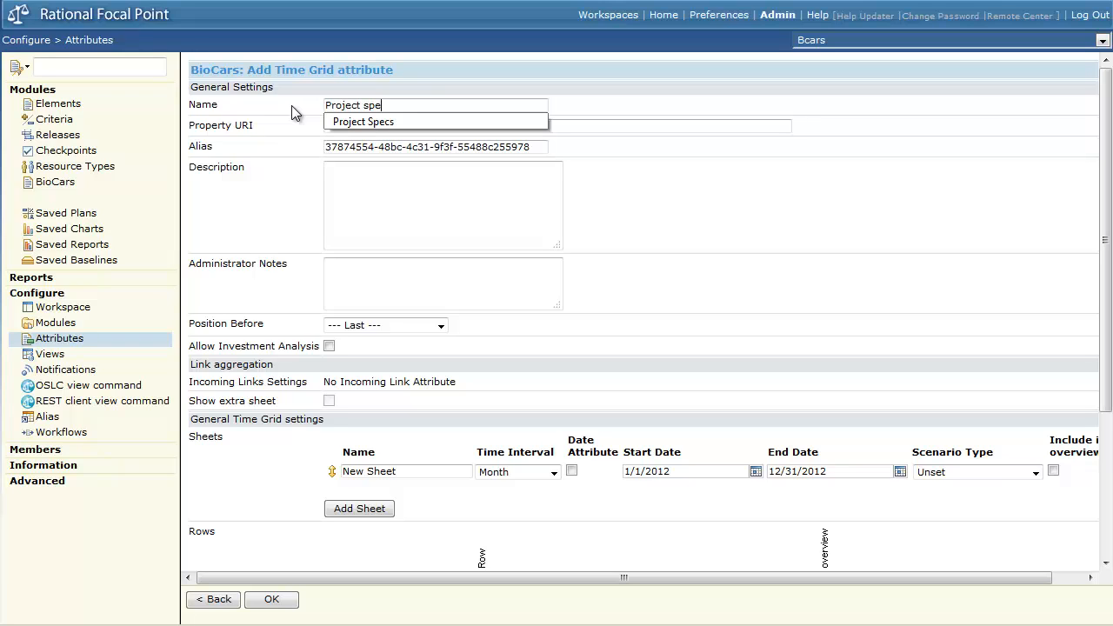
pyautogui.write('c')
pyautogui.click(374, 122)
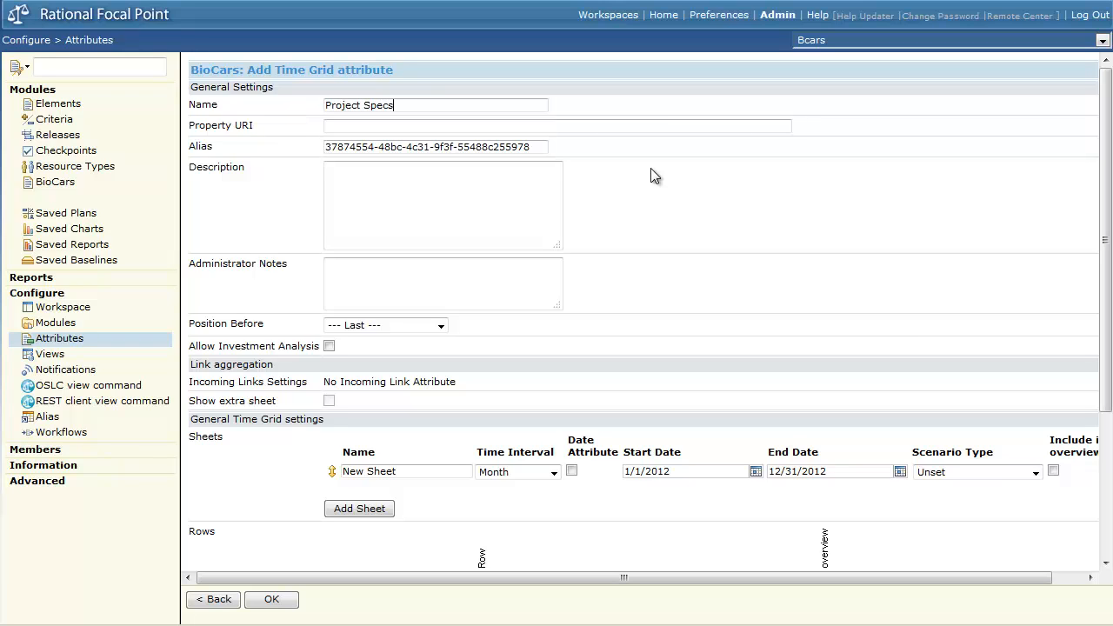
pyautogui.click(329, 345)
# Name the time grid's first sheet "High" and set its time interval to Year.
pyautogui.moveTo(1107, 294); pyautogui.dragTo(1107, 392)
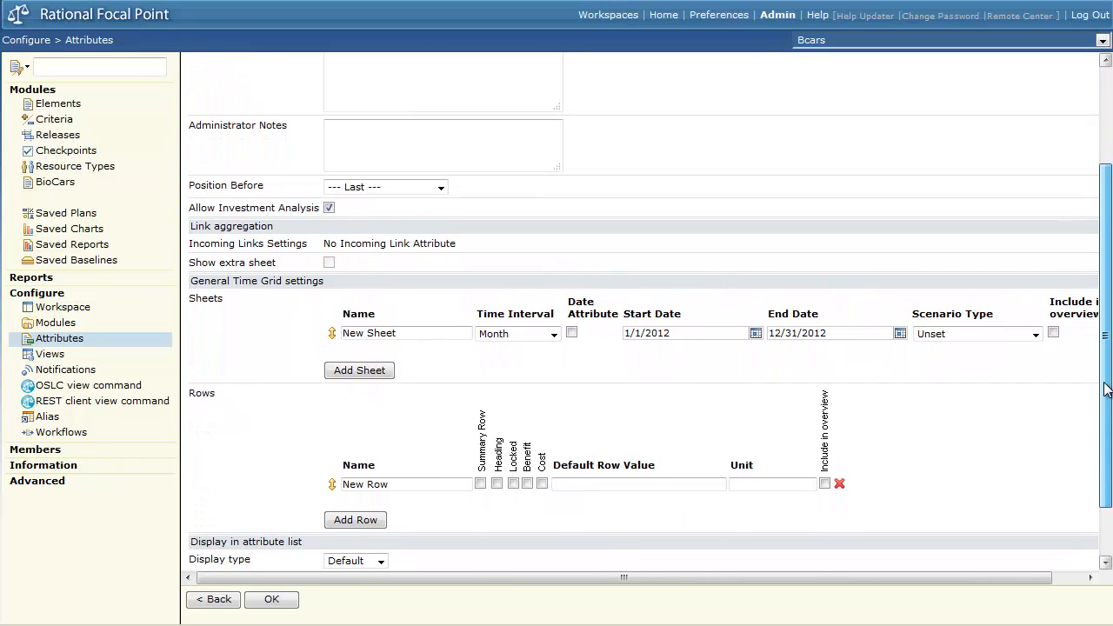
pyautogui.click(398, 334)
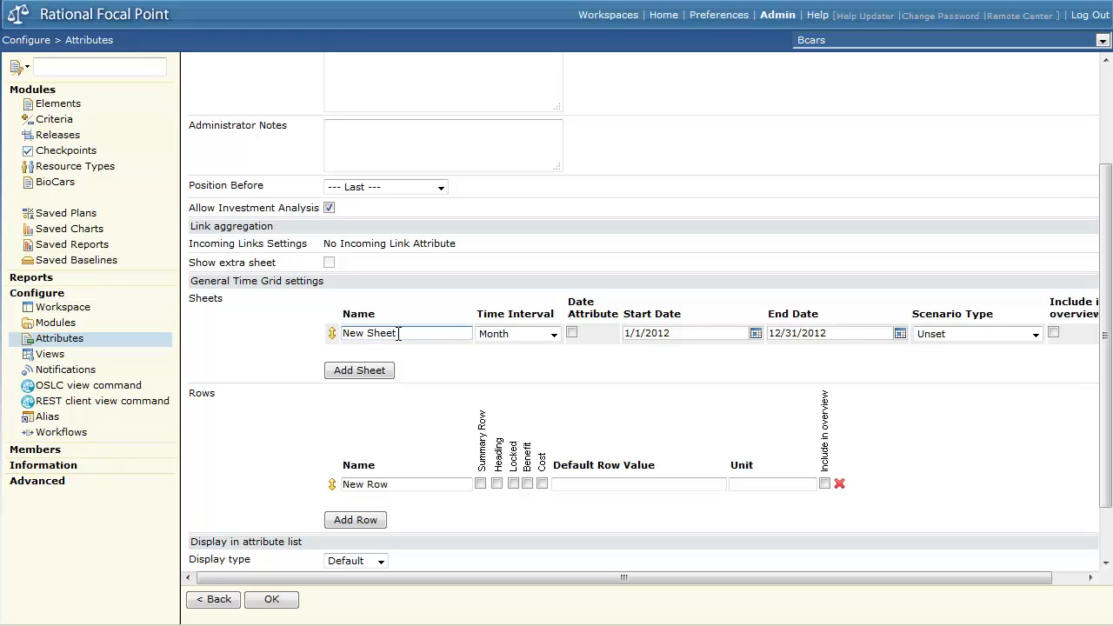
pyautogui.moveTo(398, 334); pyautogui.dragTo(344, 337)
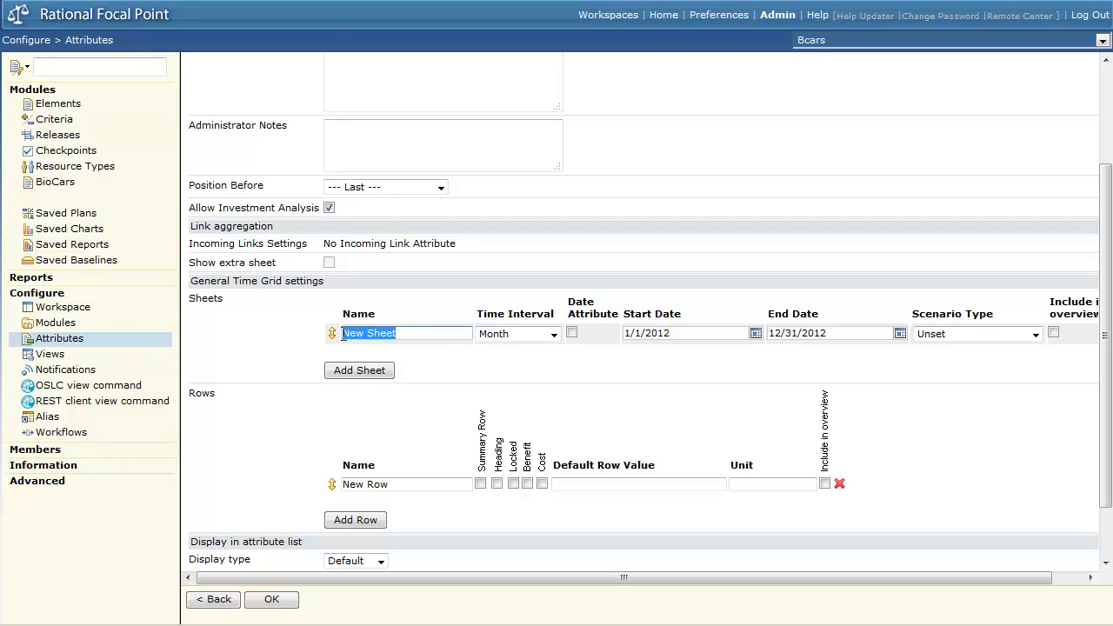
pyautogui.write('H')
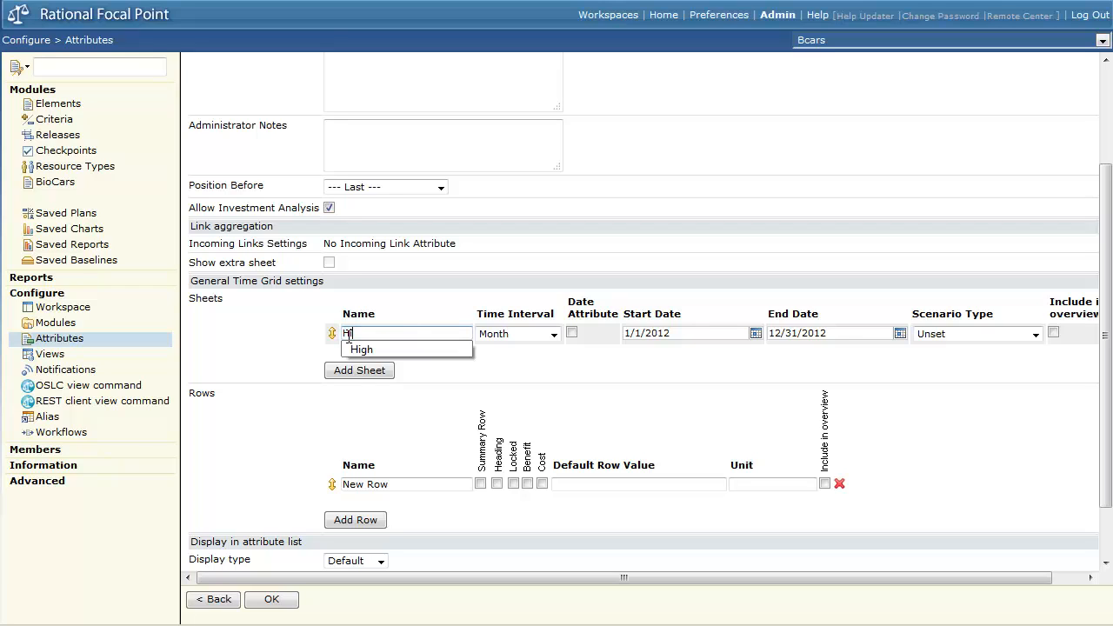
pyautogui.write('igh')
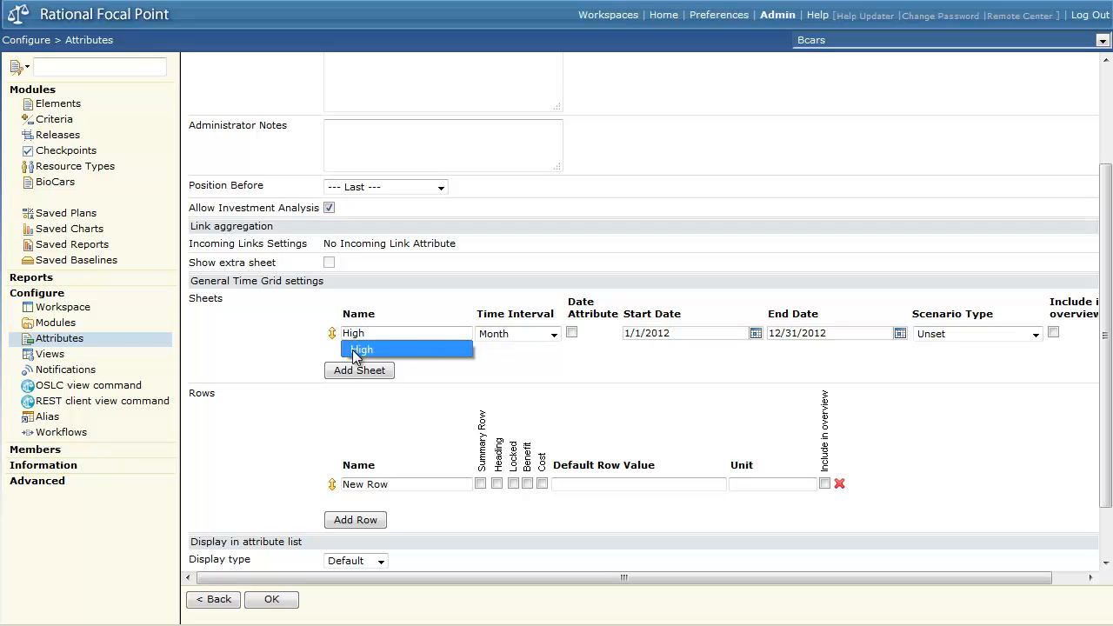
pyautogui.click(361, 349)
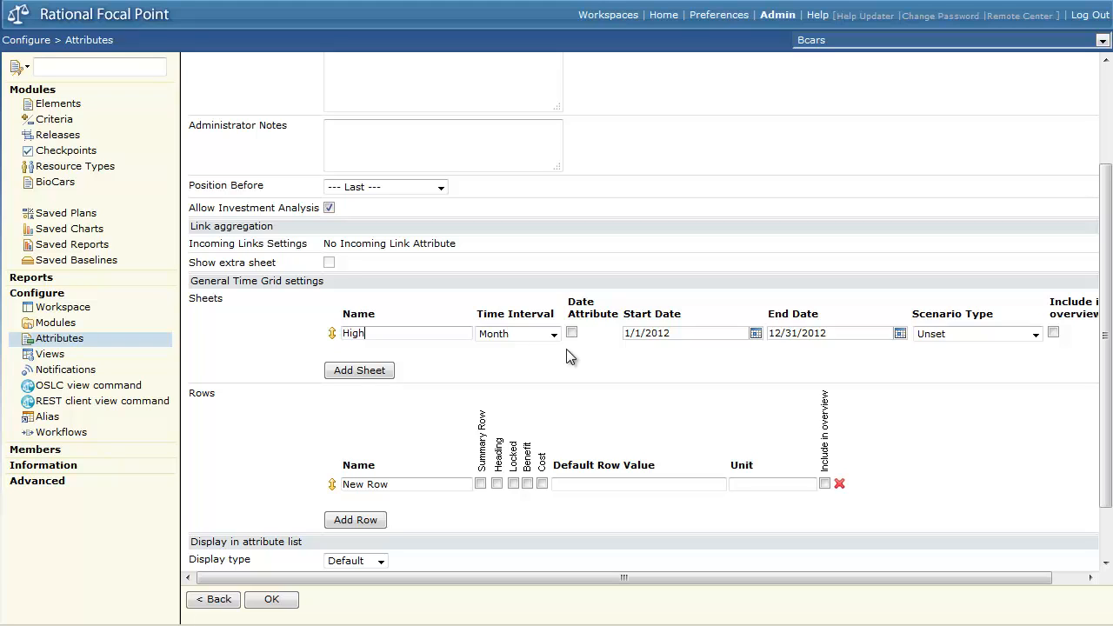
pyautogui.click(554, 335)
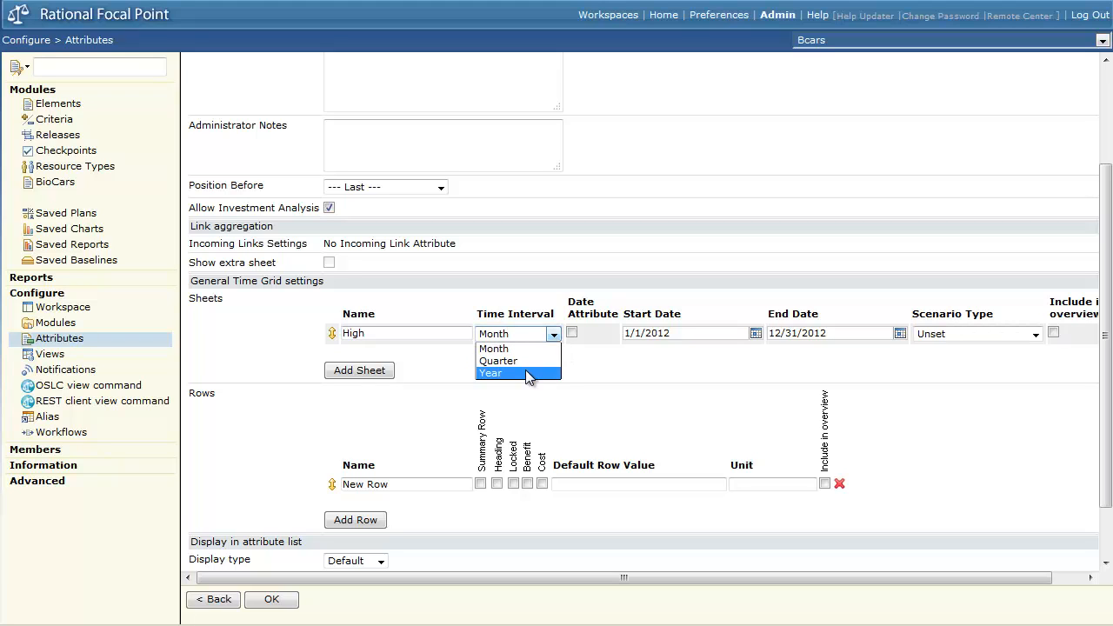
pyautogui.click(525, 373)
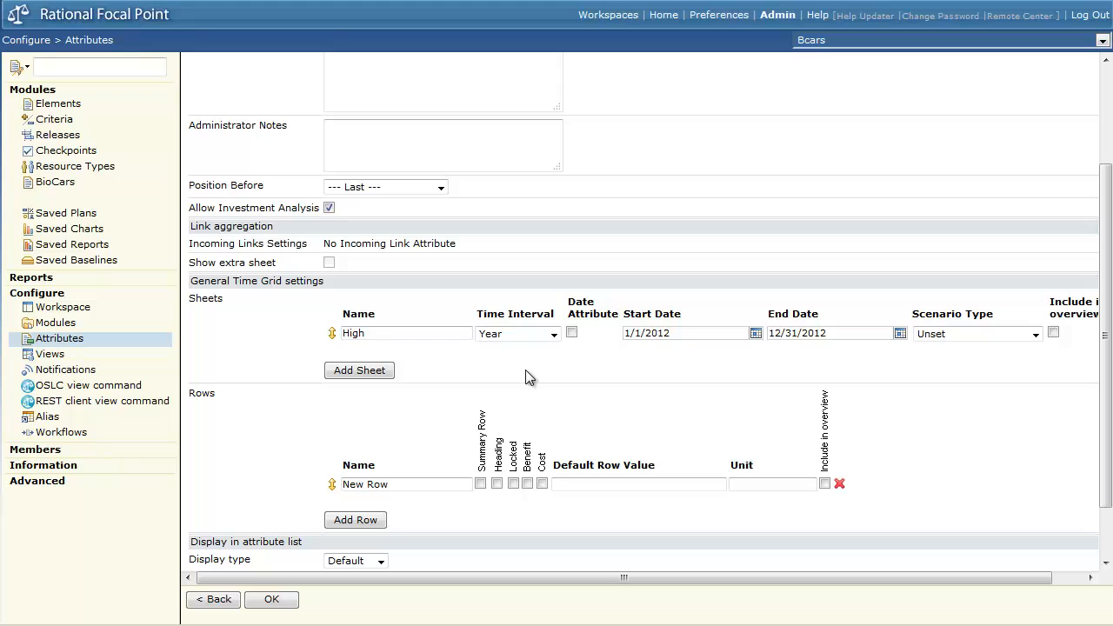
# Use date attributes for the High sheet, ending at Project End Date, with scenario type High and inclusion in the overview, then add another sheet.
pyautogui.click(571, 332)
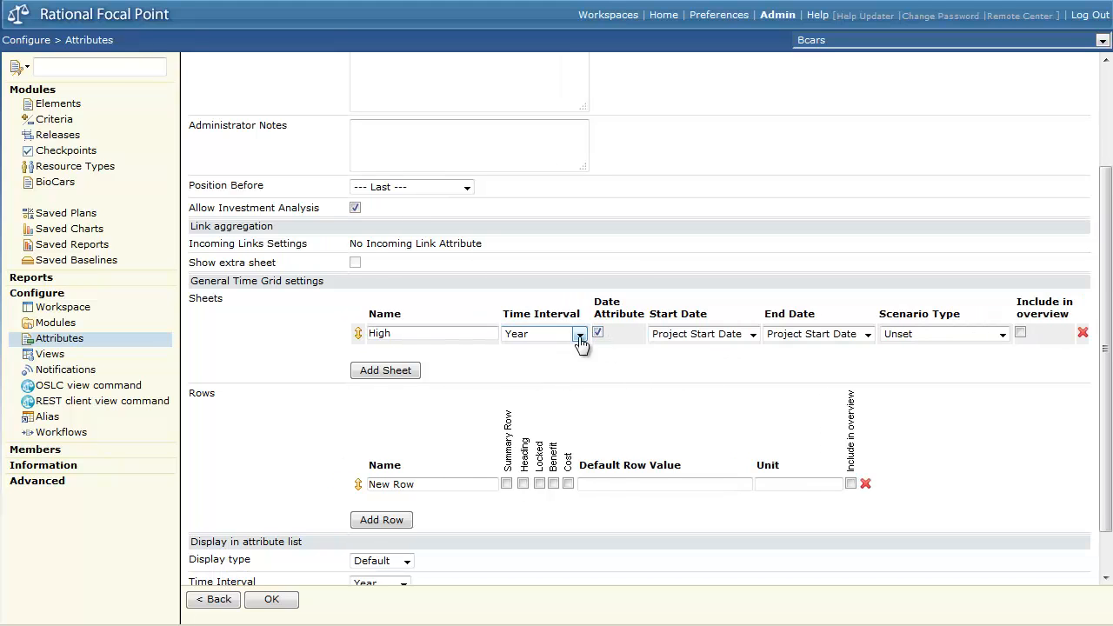
pyautogui.click(867, 336)
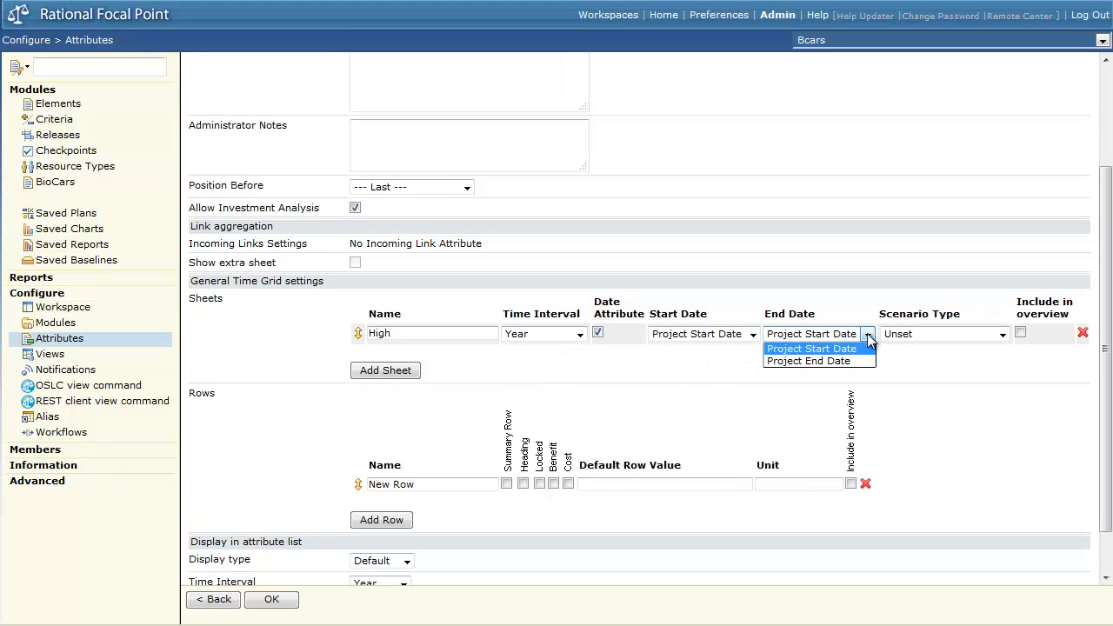
pyautogui.click(821, 361)
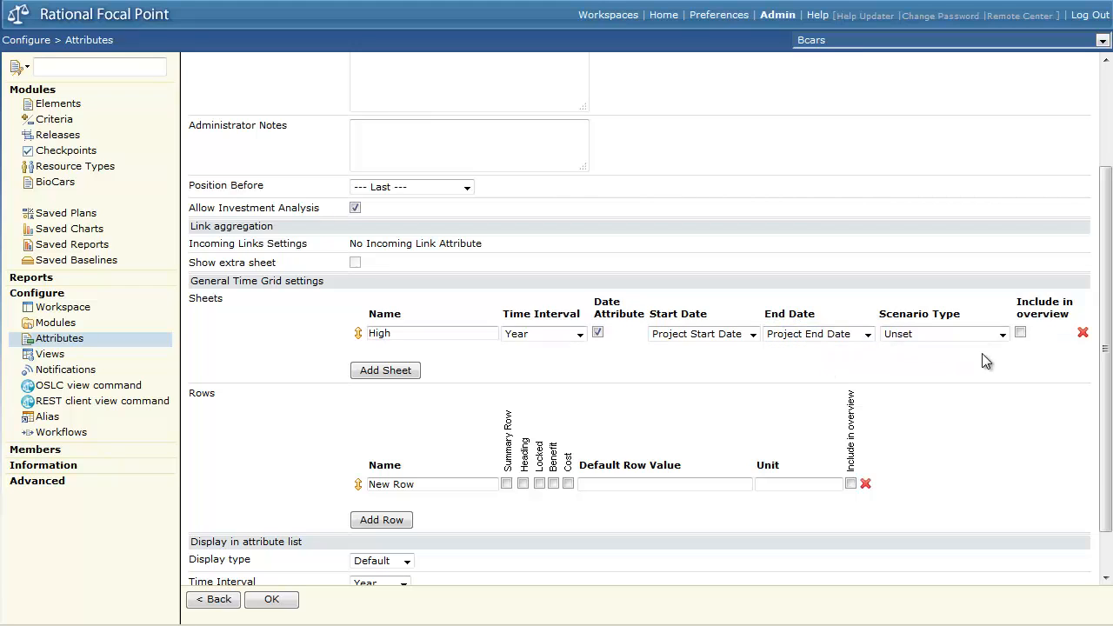
pyautogui.click(1003, 335)
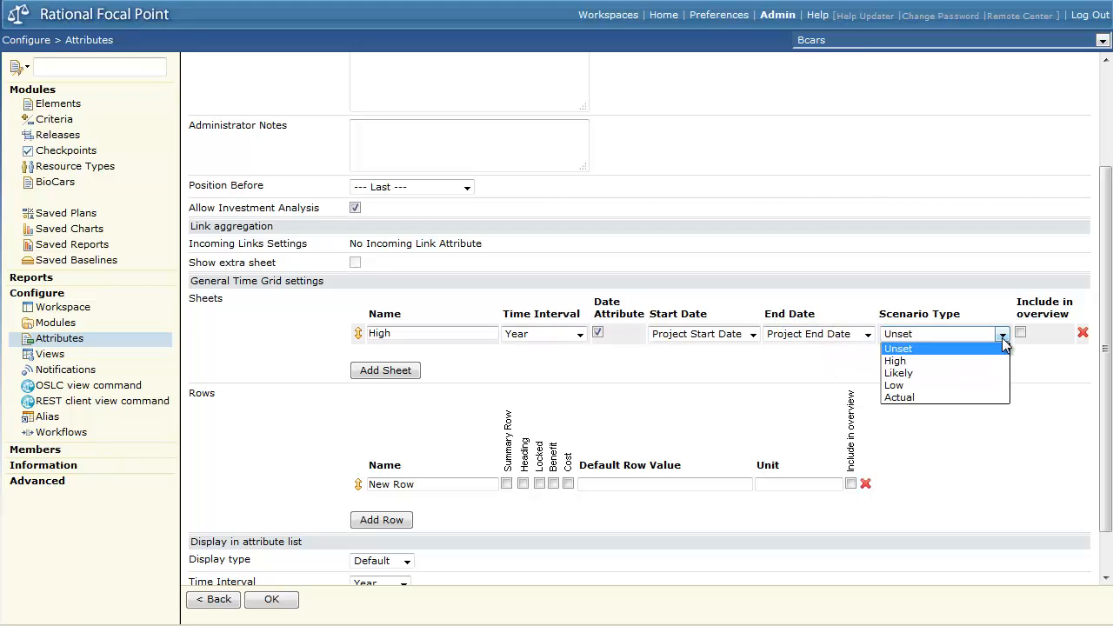
pyautogui.click(929, 361)
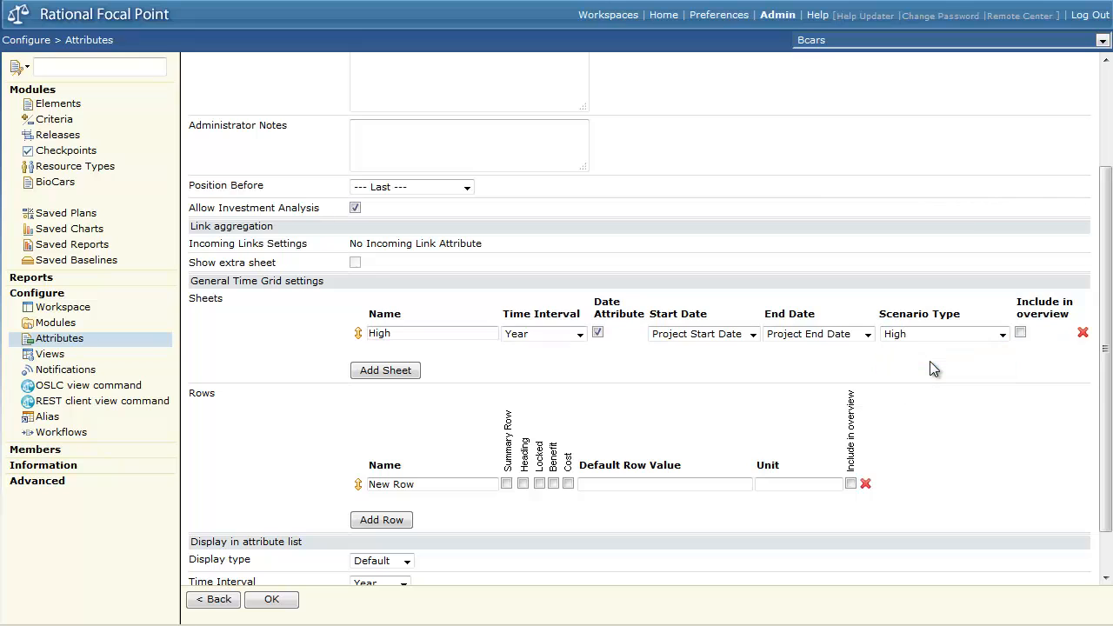
pyautogui.click(1018, 334)
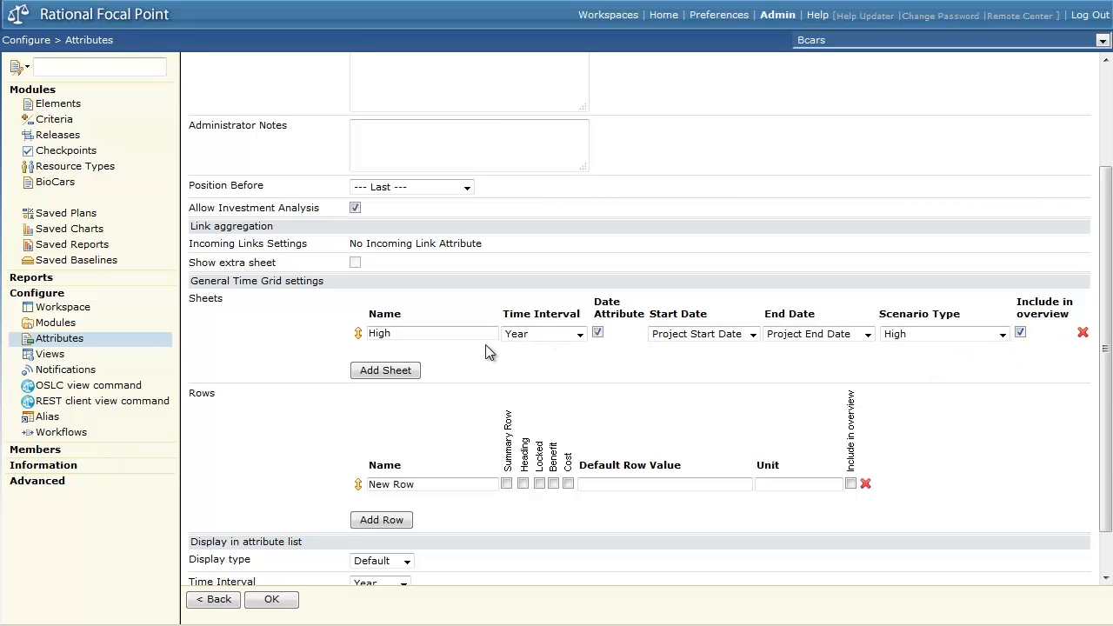
pyautogui.click(389, 371)
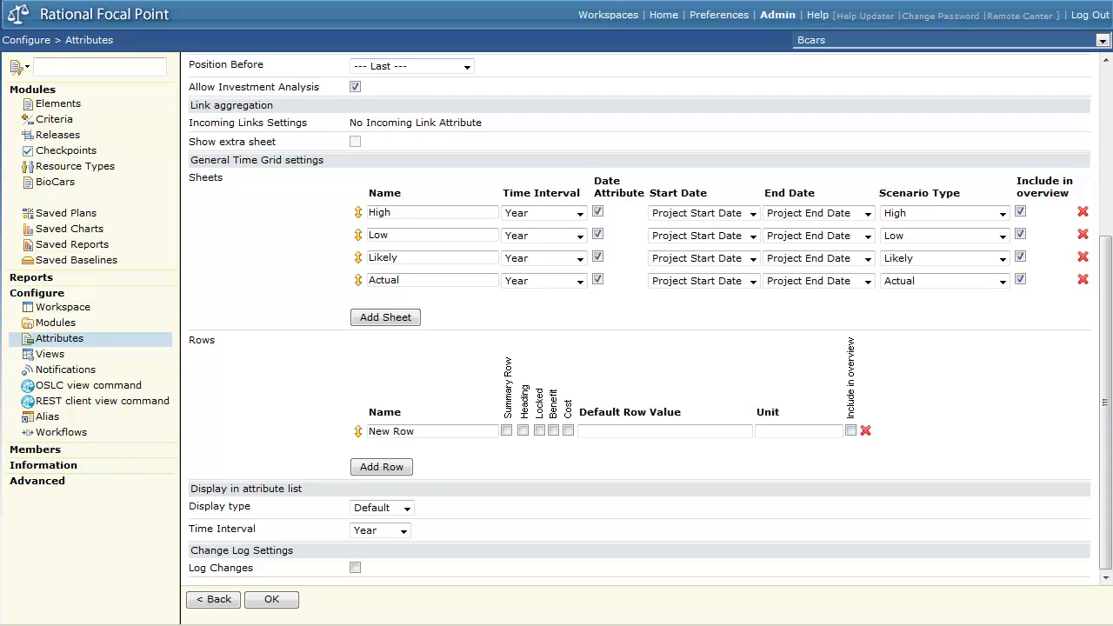
# Replace the time grid attribute's alias with "bcar".
pyautogui.scroll(5, 567, 144)
pyautogui.moveTo(566, 144); pyautogui.dragTo(322, 147)
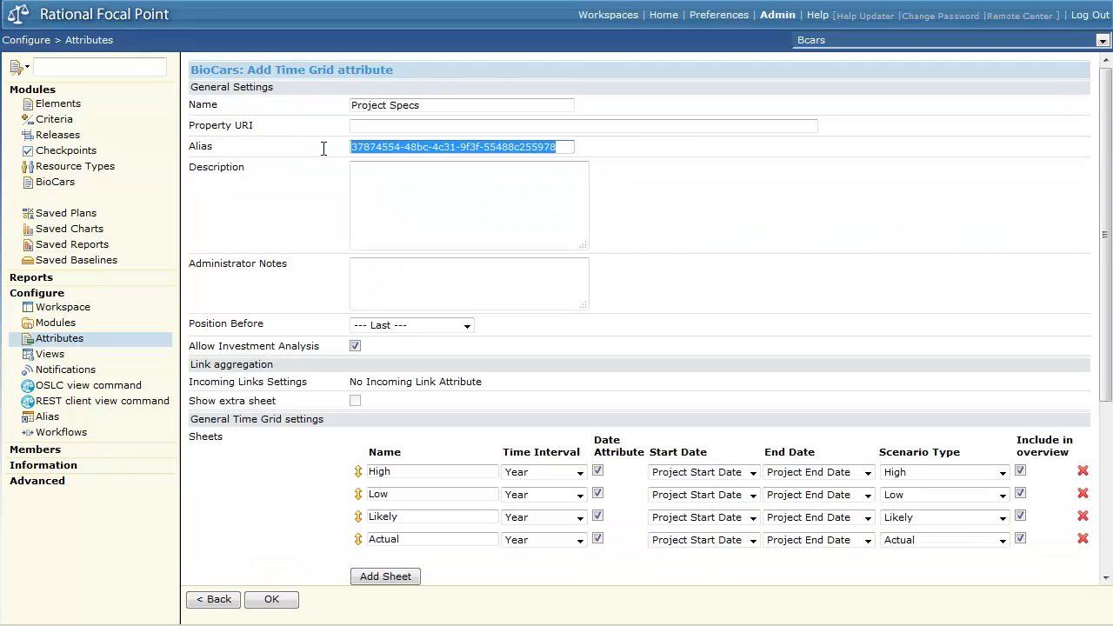
pyautogui.write('bcar')
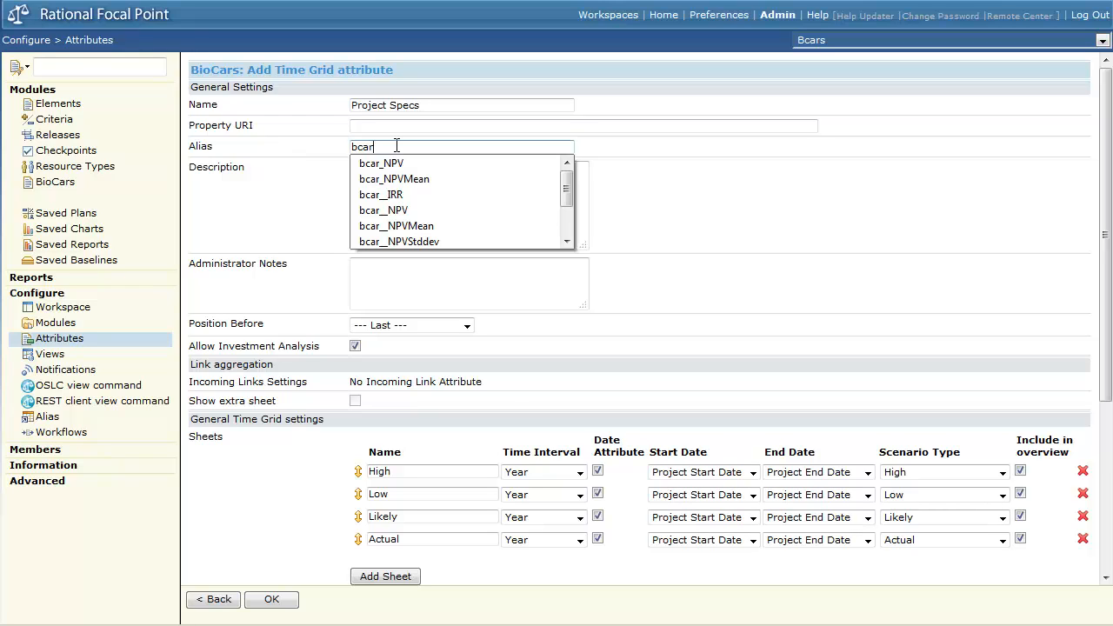
pyautogui.click(785, 177)
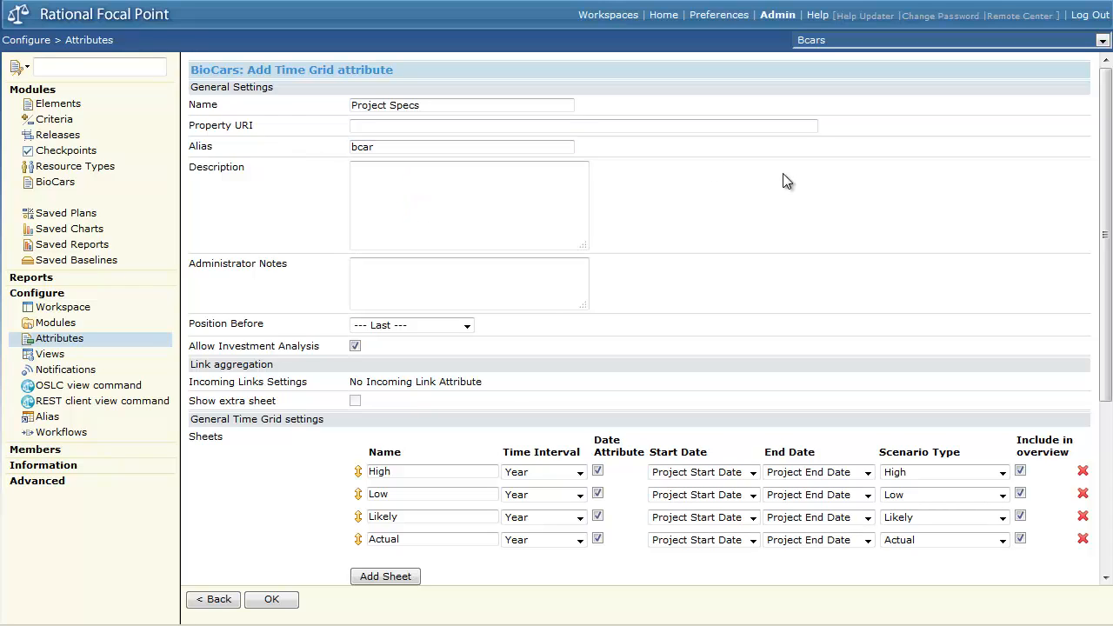
# Name the time grid's first row "Sales Revenue", mark it as a benefit in USD and include it in the overview.
pyautogui.scroll(-3, 870, 330)
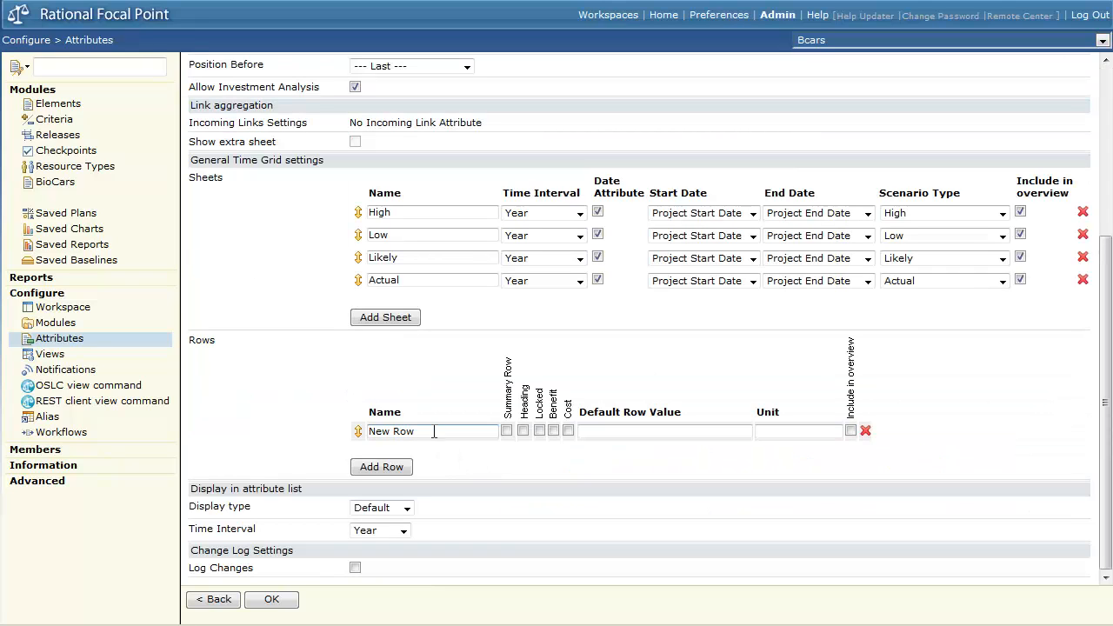
pyautogui.moveTo(434, 431); pyautogui.dragTo(330, 431)
pyautogui.write('Sale')
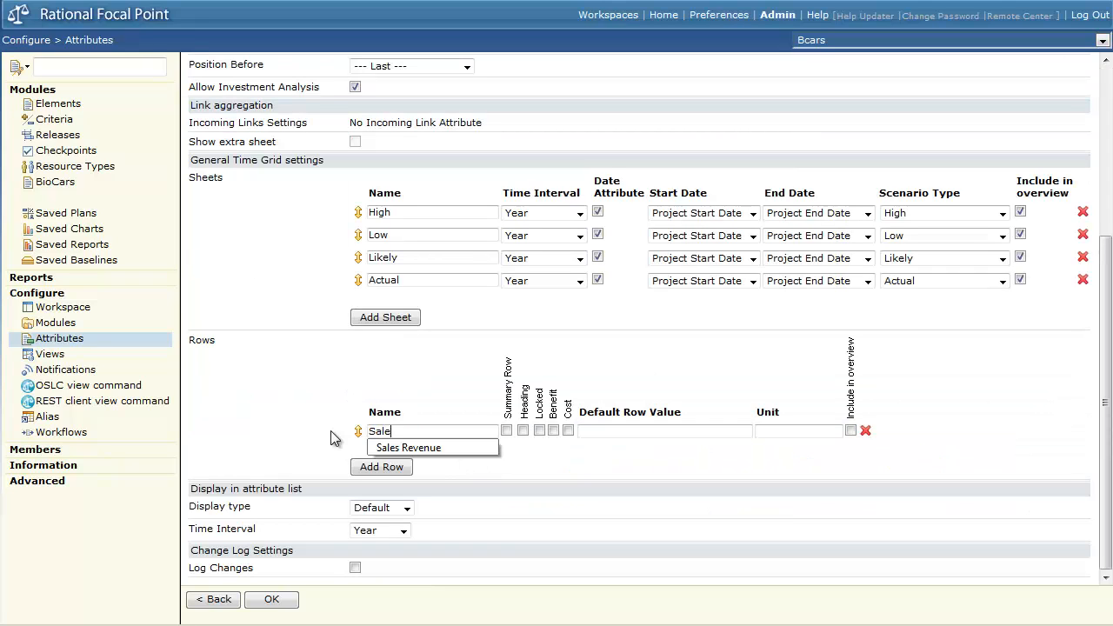
pyautogui.write('s Revenue')
pyautogui.click(552, 431)
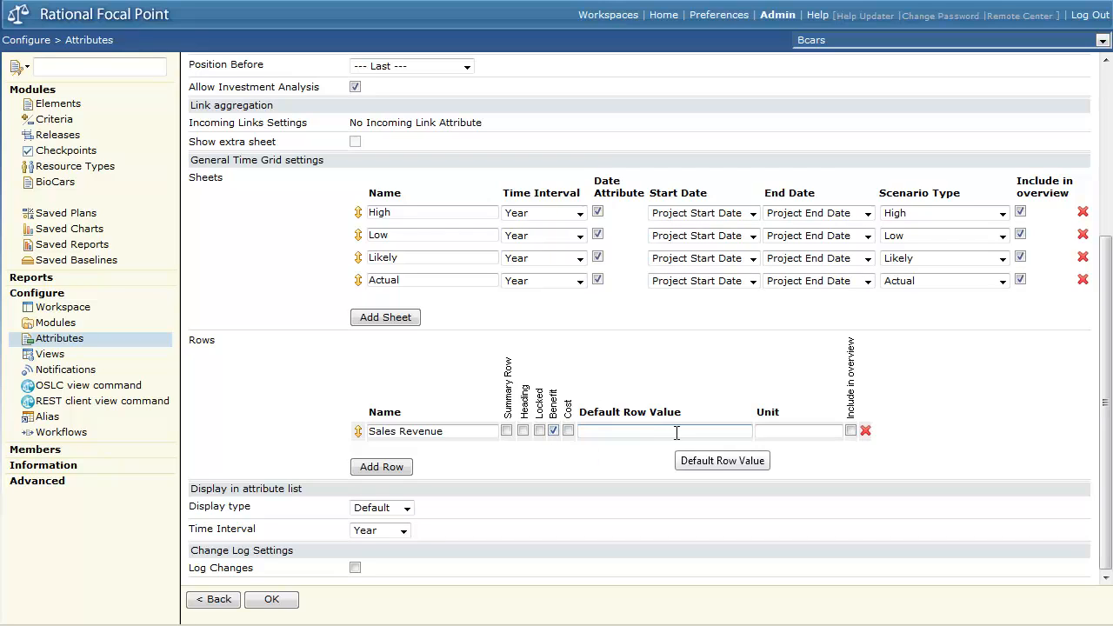
pyautogui.click(821, 432)
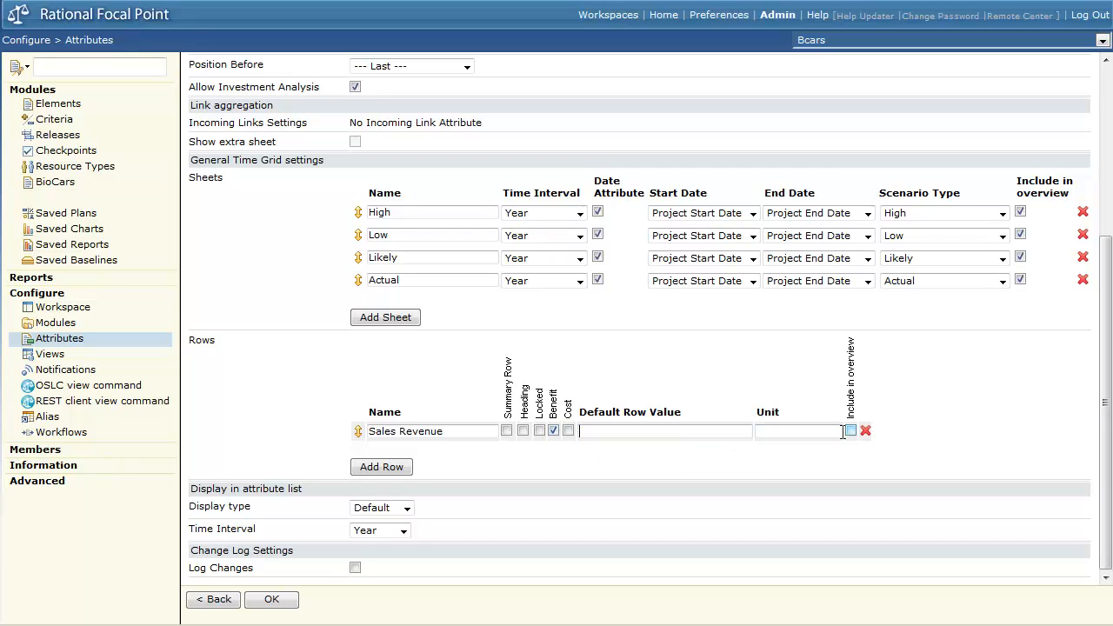
pyautogui.write('USD')
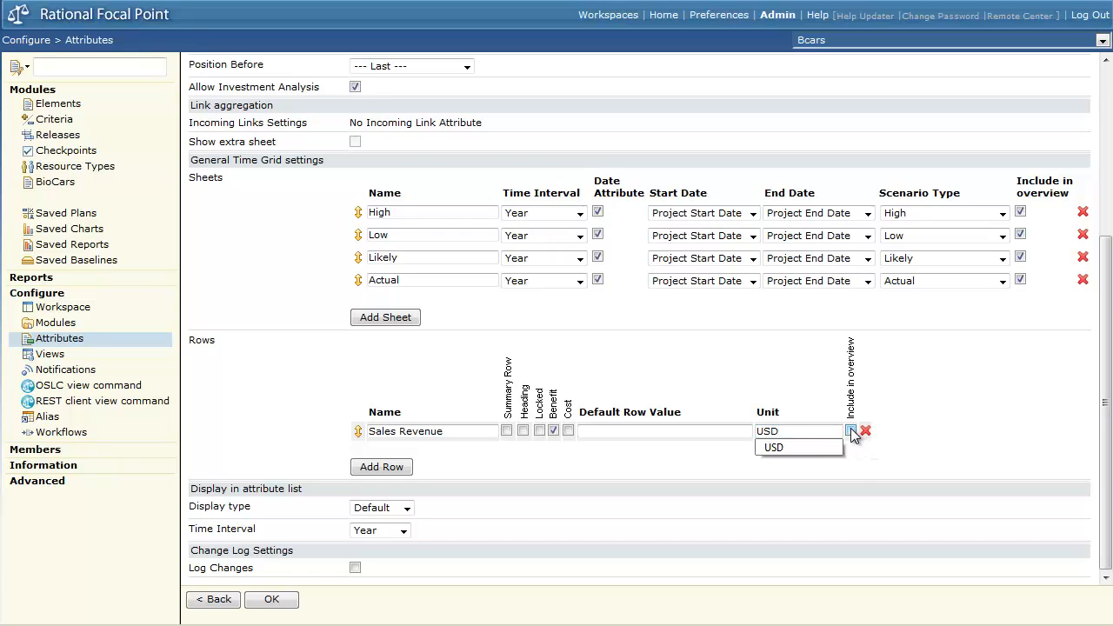
pyautogui.click(850, 430)
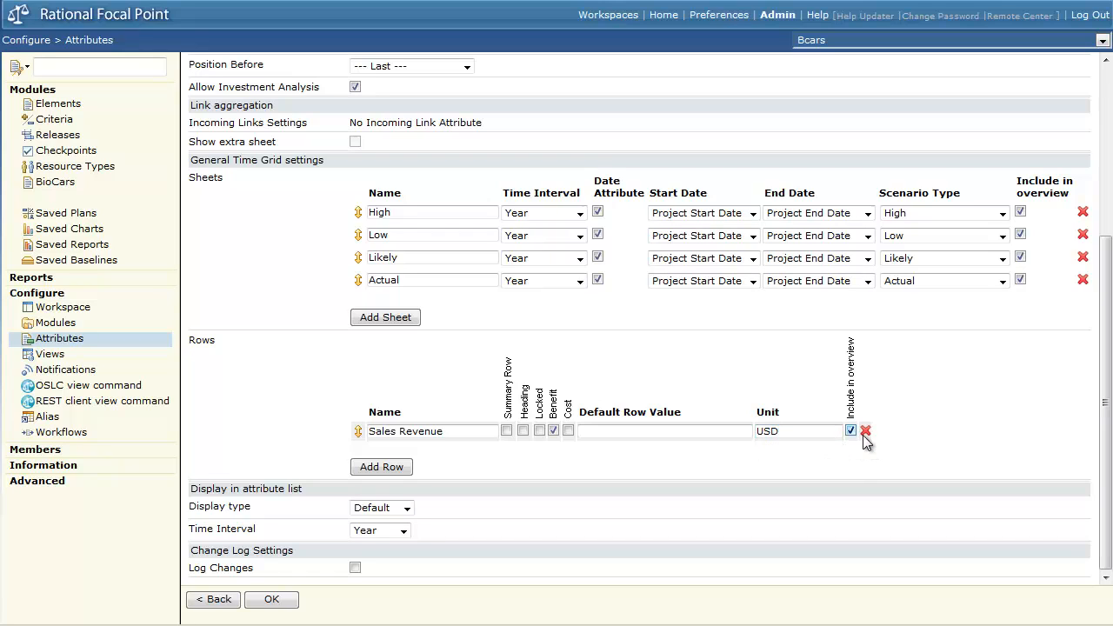
# Add a Services Revenue benefit row in USD, included in the overview, and a Quantity row with the unit Quantity.
pyautogui.click(390, 467)
pyautogui.moveTo(418, 452); pyautogui.dragTo(328, 452)
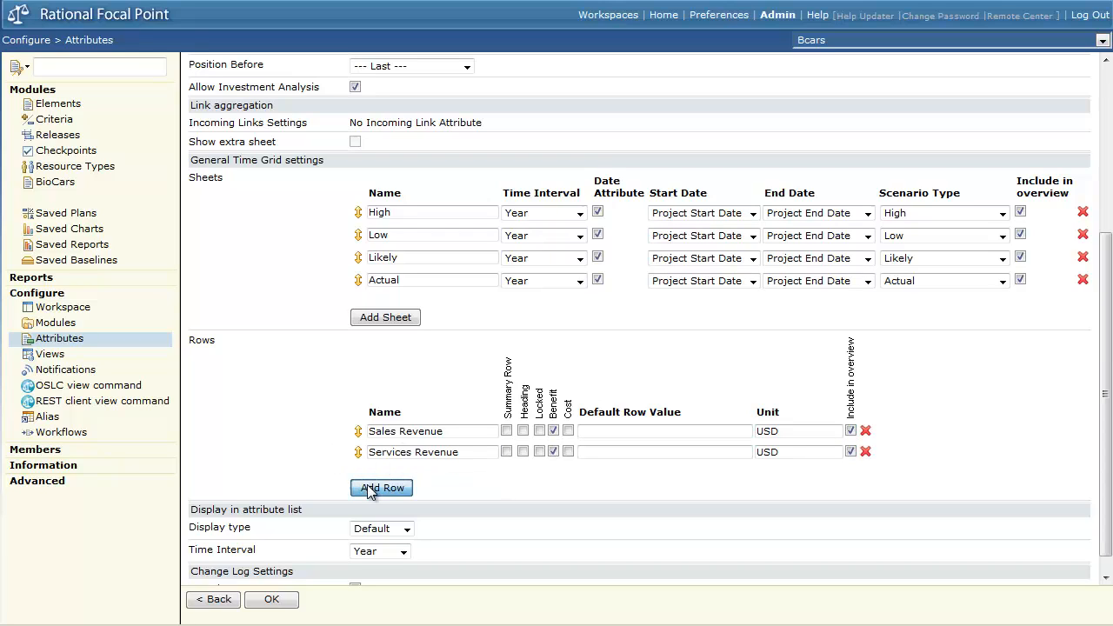
pyautogui.click(379, 487)
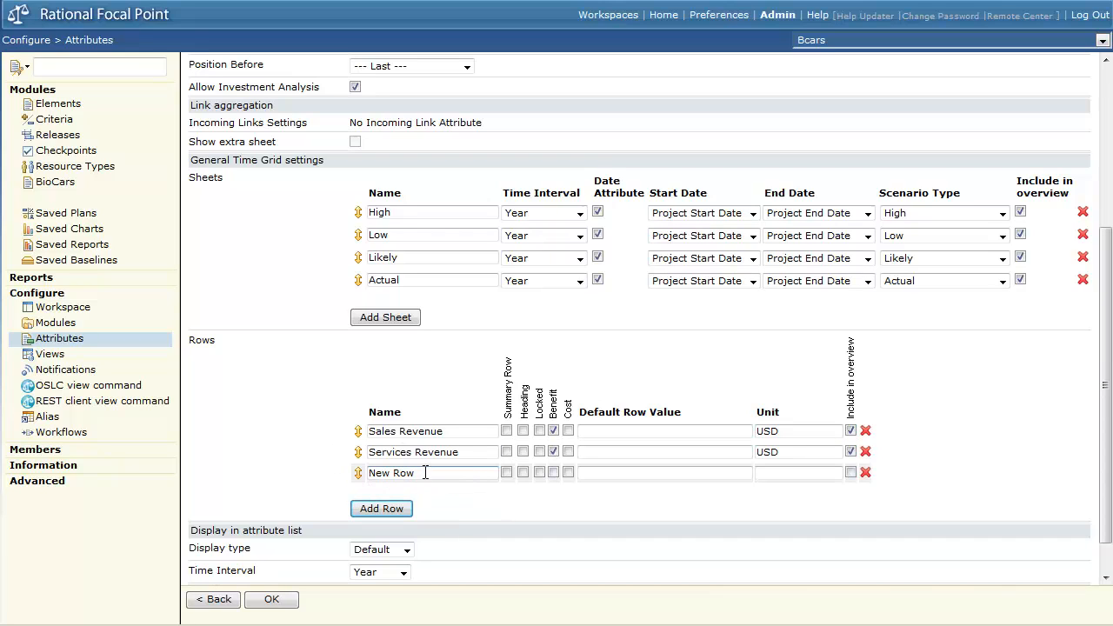
pyautogui.moveTo(424, 472); pyautogui.dragTo(333, 472)
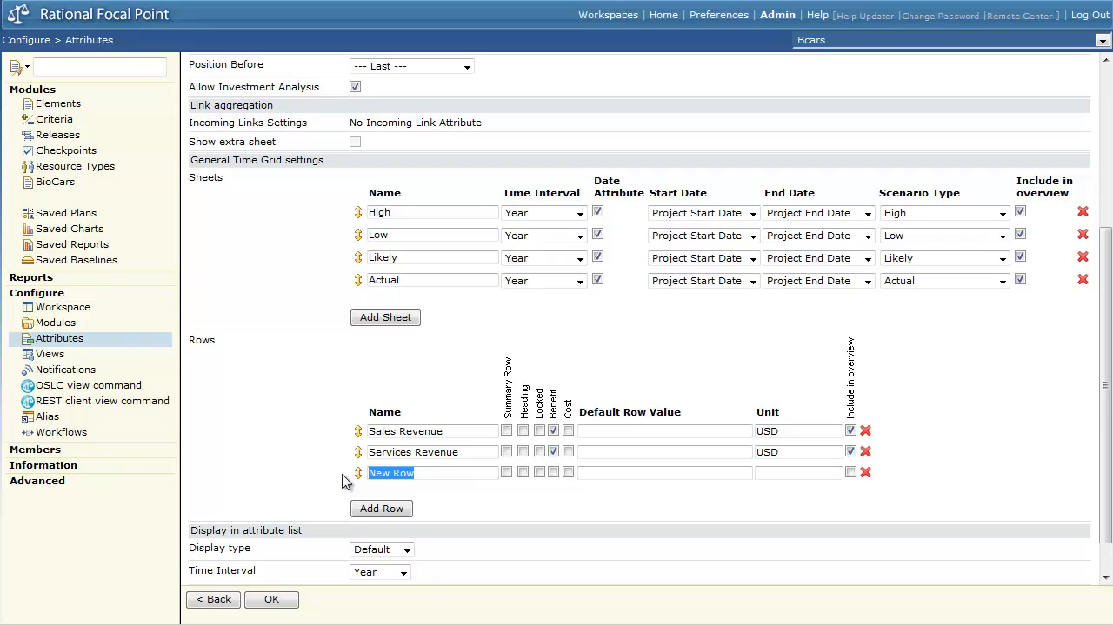
pyautogui.write('Quantity')
pyautogui.click(772, 473)
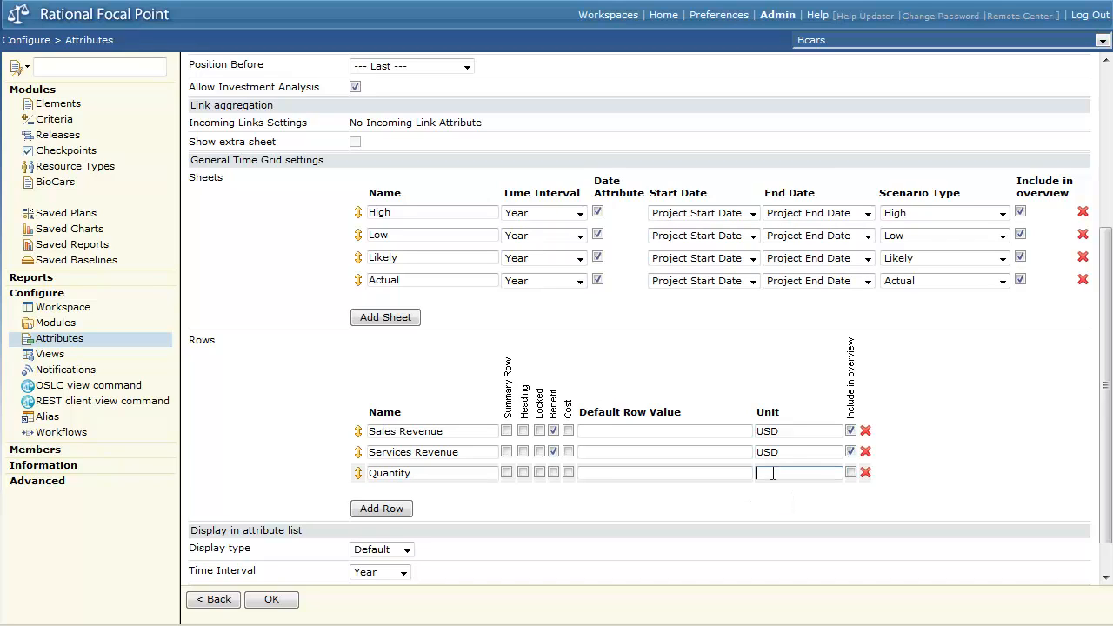
pyautogui.write('Quantity')
# Add an Expenses row as a locked summary heading and a "Services and Warranty" cost row in USD.
pyautogui.click(389, 511)
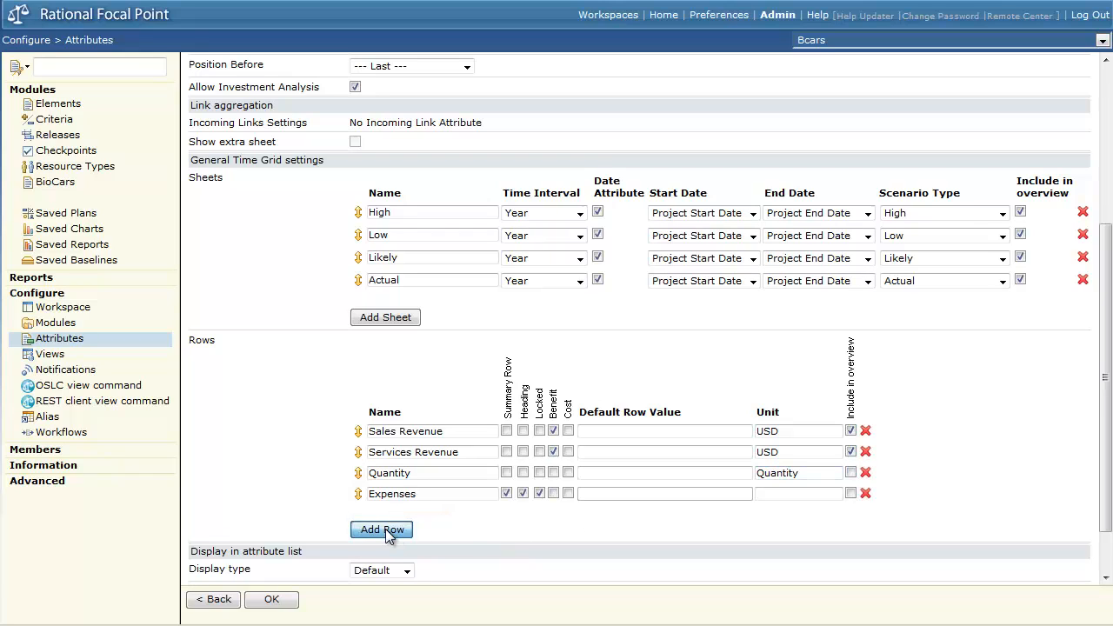
pyautogui.click(366, 529)
pyautogui.click(445, 515)
pyautogui.write('Servi')
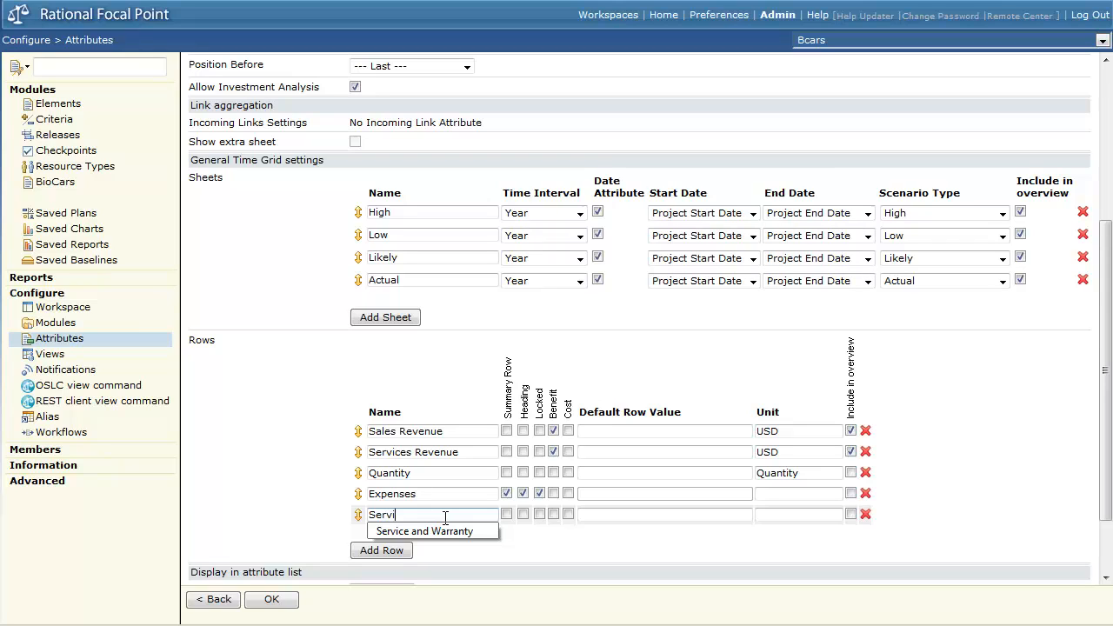
pyautogui.write('ces and Warran')
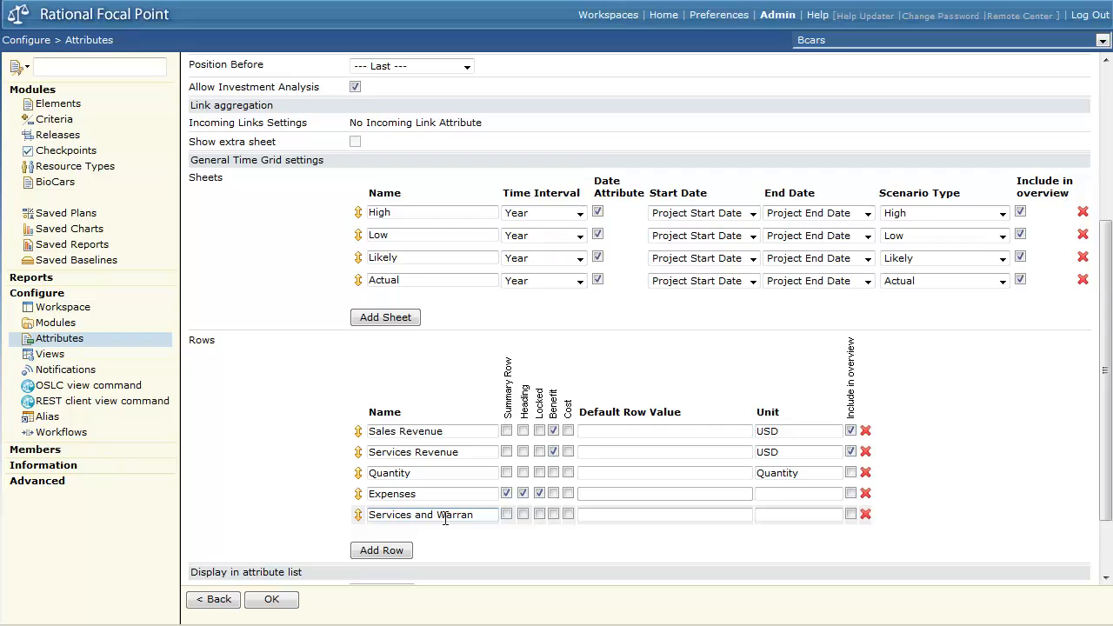
pyautogui.write('ty')
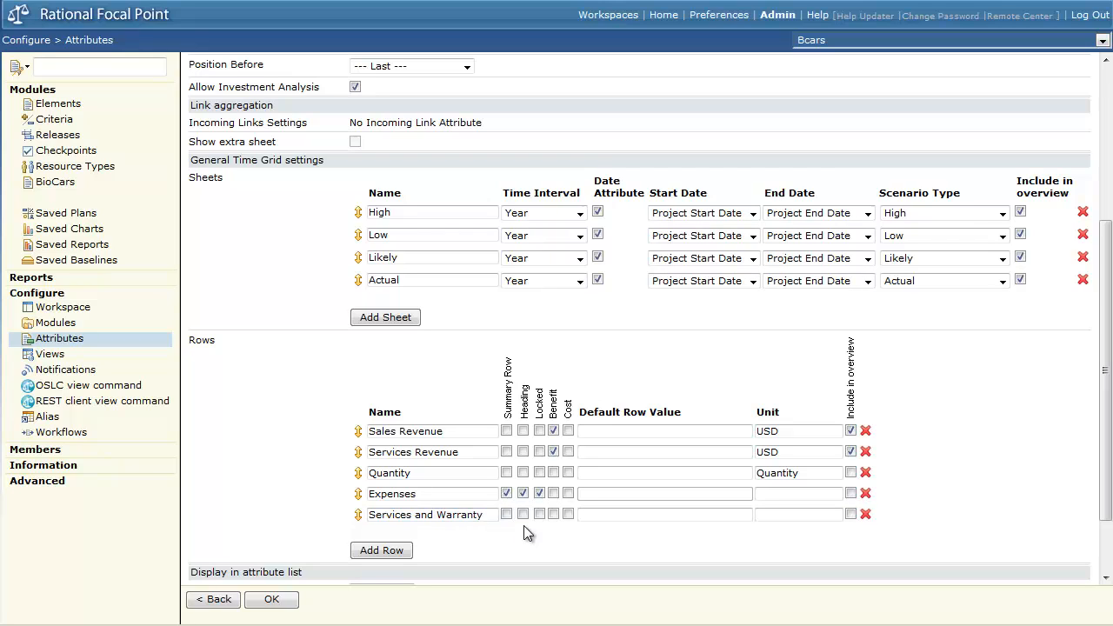
pyautogui.click(569, 515)
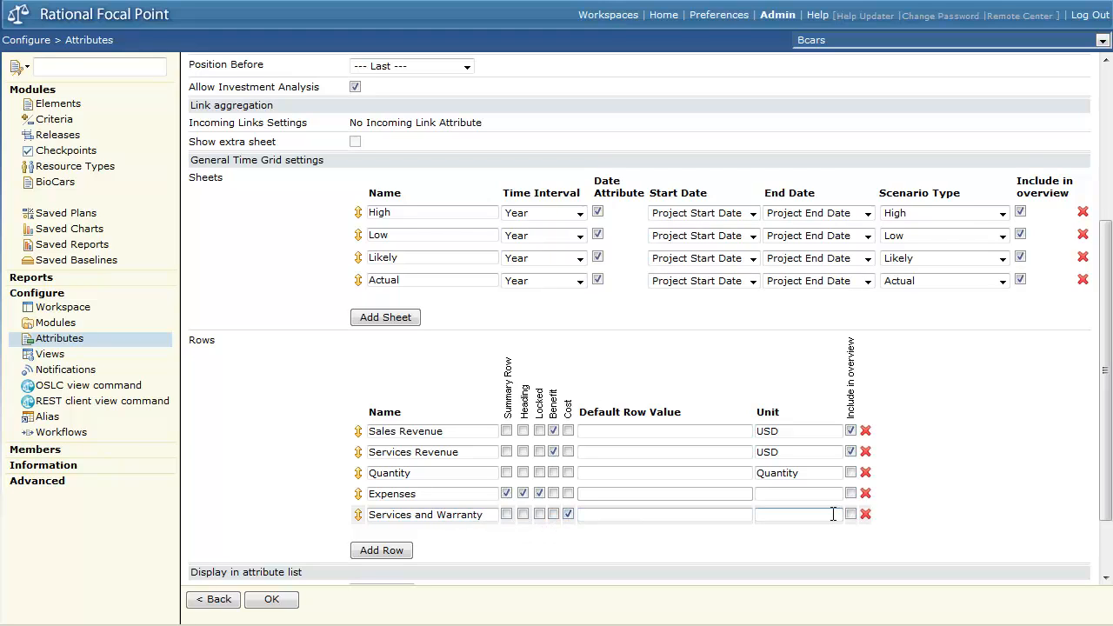
pyautogui.click(831, 513)
pyautogui.write('USD')
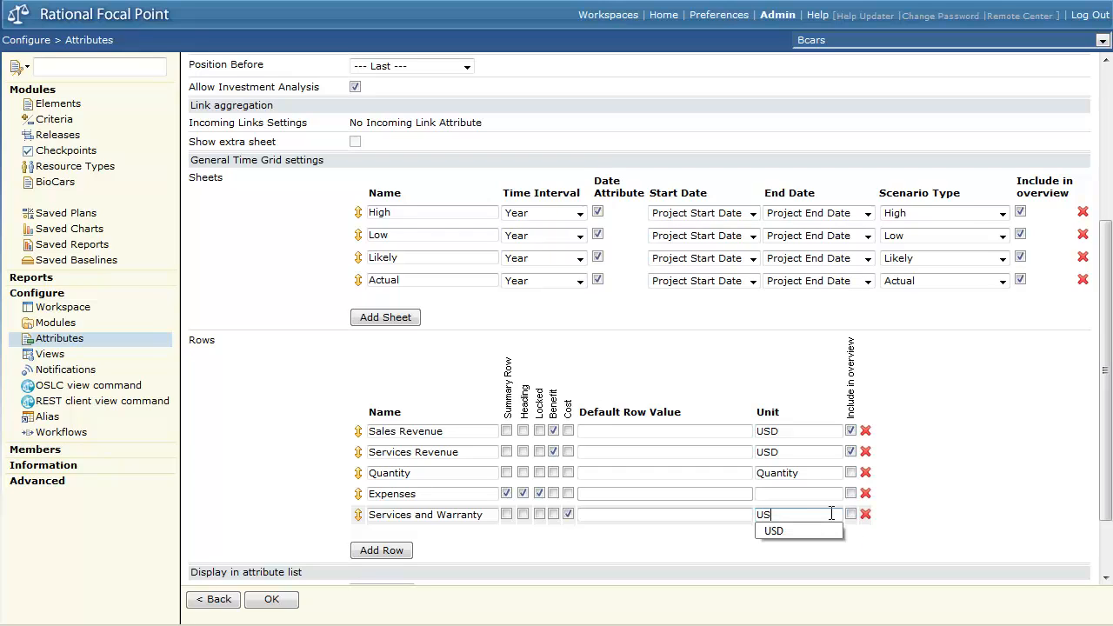
# Include the Quantity, Expenses, and Services and Warranty rows in the overview, and save the time grid attribute.
pyautogui.click(850, 472)
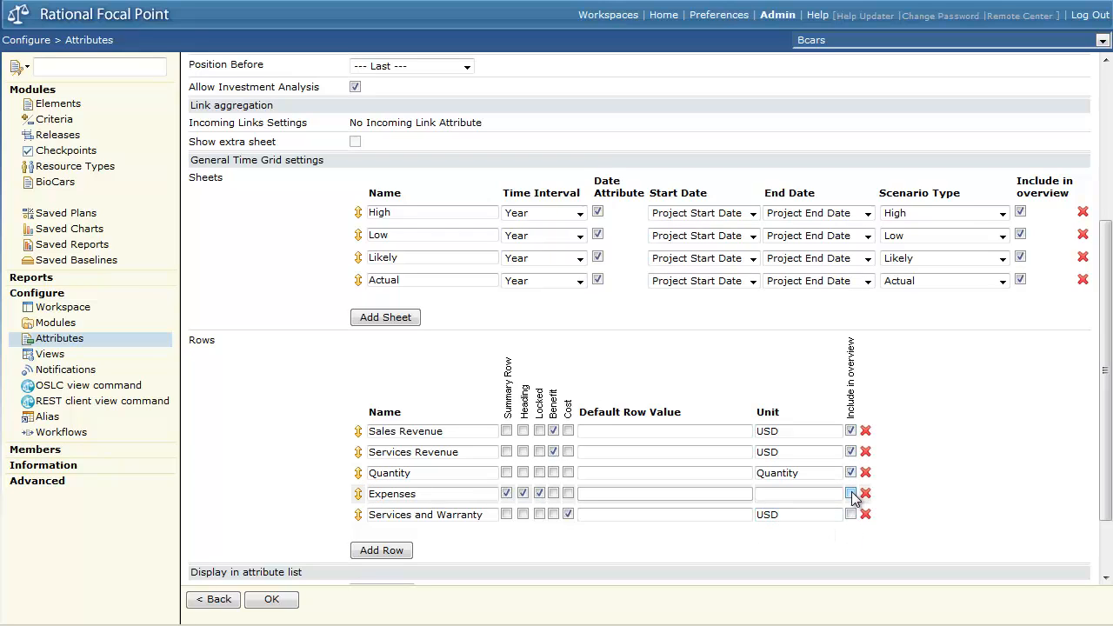
pyautogui.click(850, 493)
pyautogui.click(851, 514)
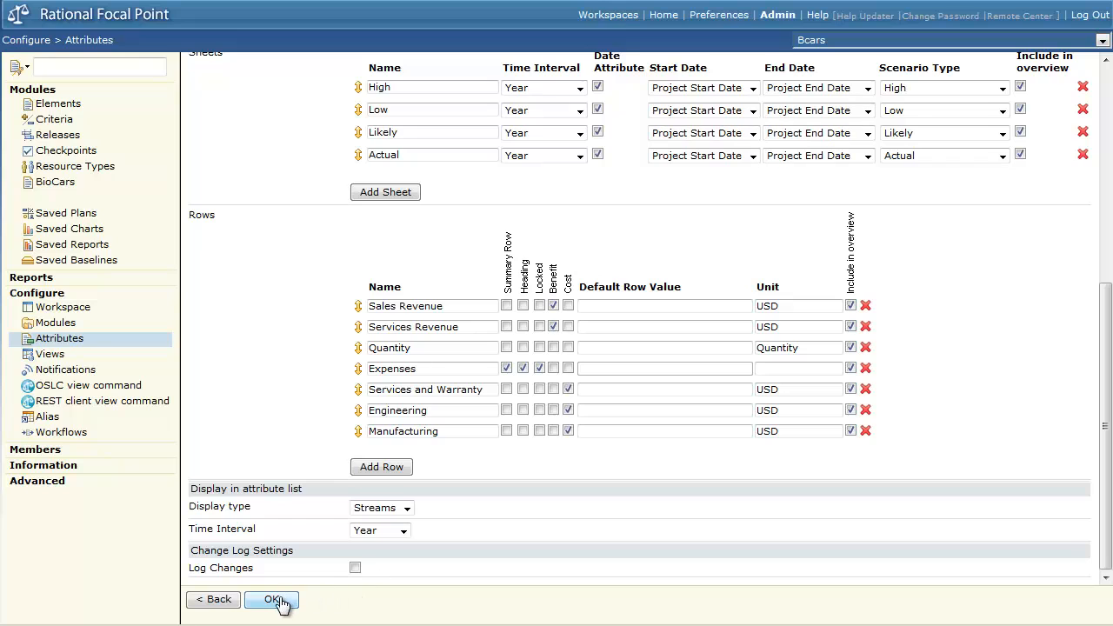
pyautogui.click(272, 600)
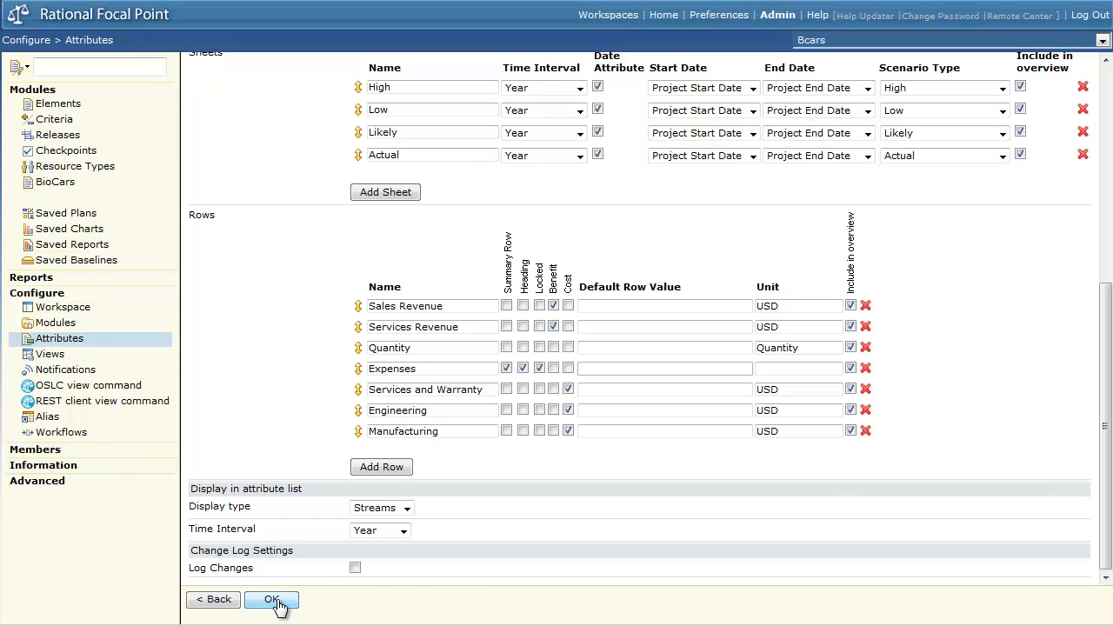
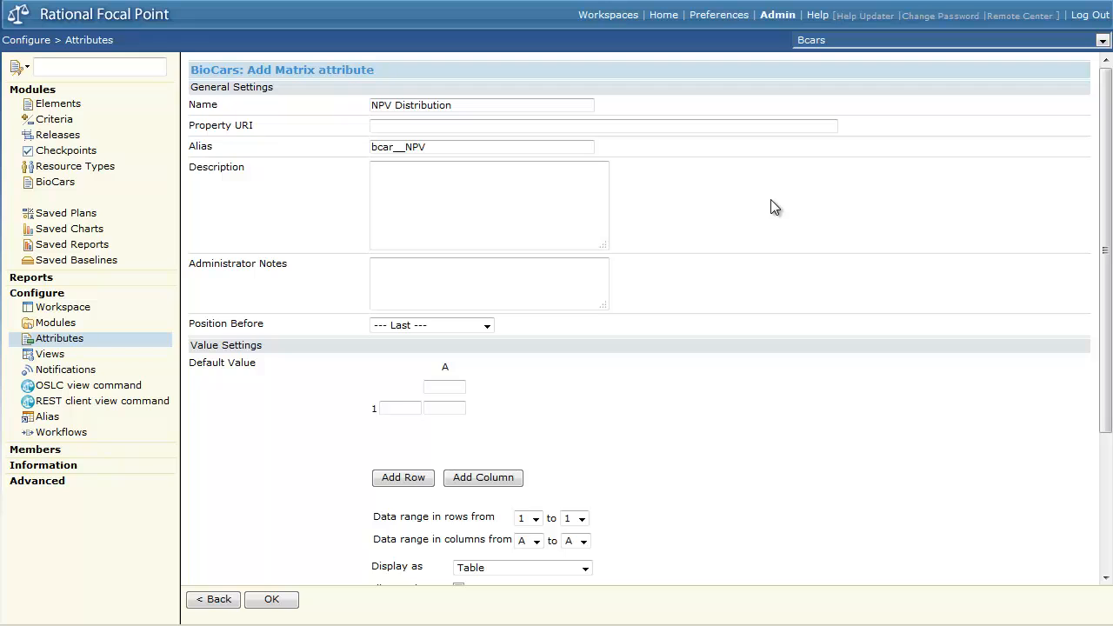
# Save the NPV Distribution matrix attribute with its default value and edit settings.
pyautogui.scroll(-3, 770, 206)
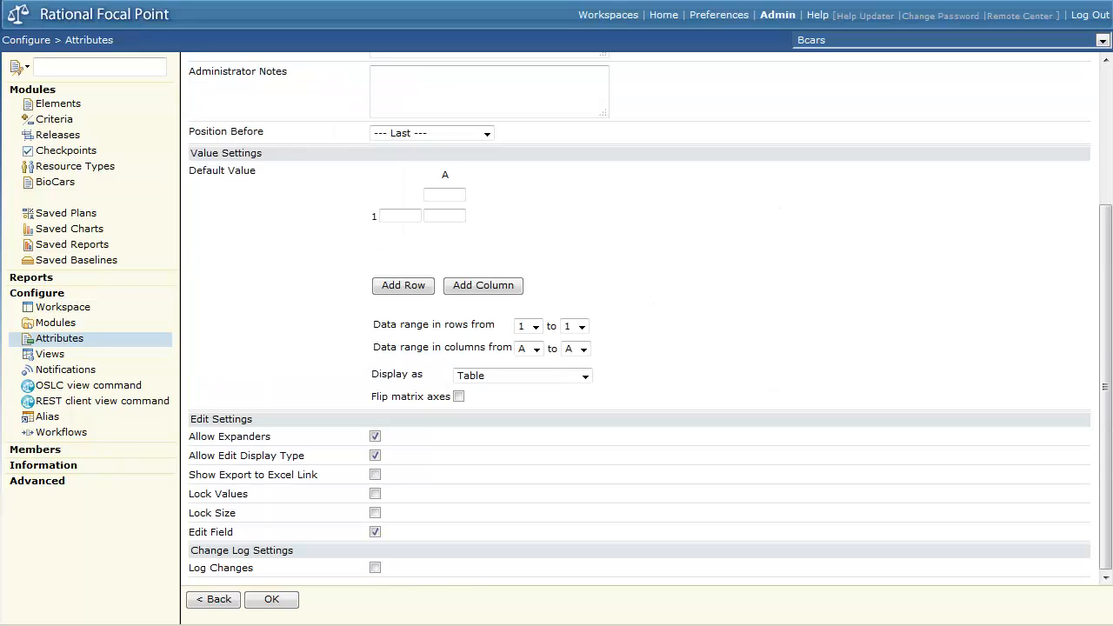
pyautogui.click(270, 599)
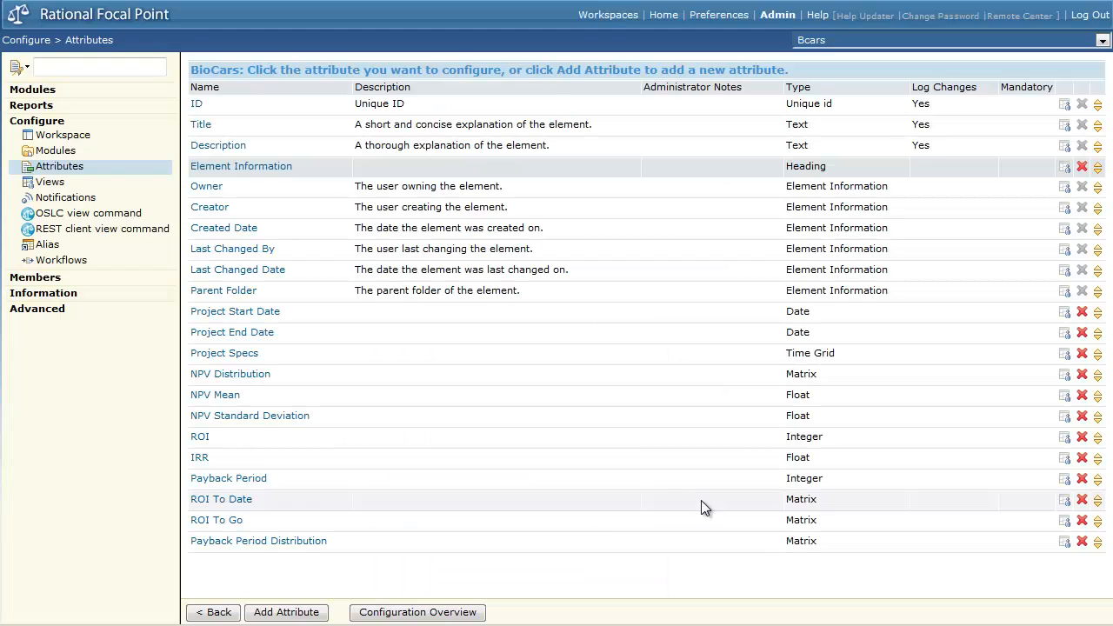
# Create a BioCars element titled "BioCar1" with project start date 12/1/2013 and end date 12/1/2033.
pyautogui.click(35, 90)
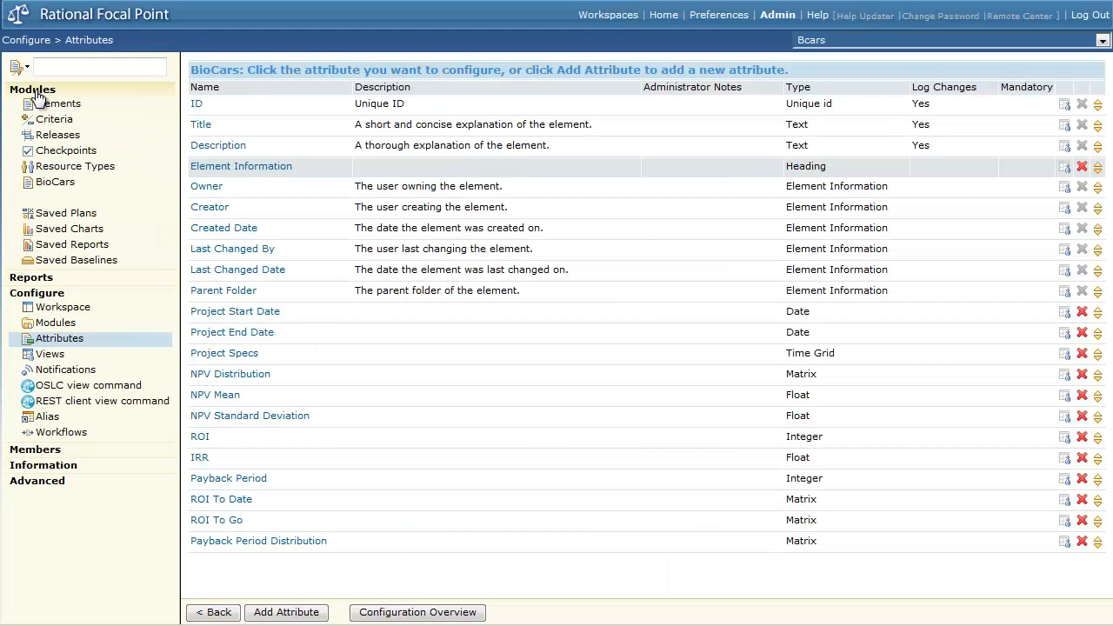
pyautogui.click(43, 181)
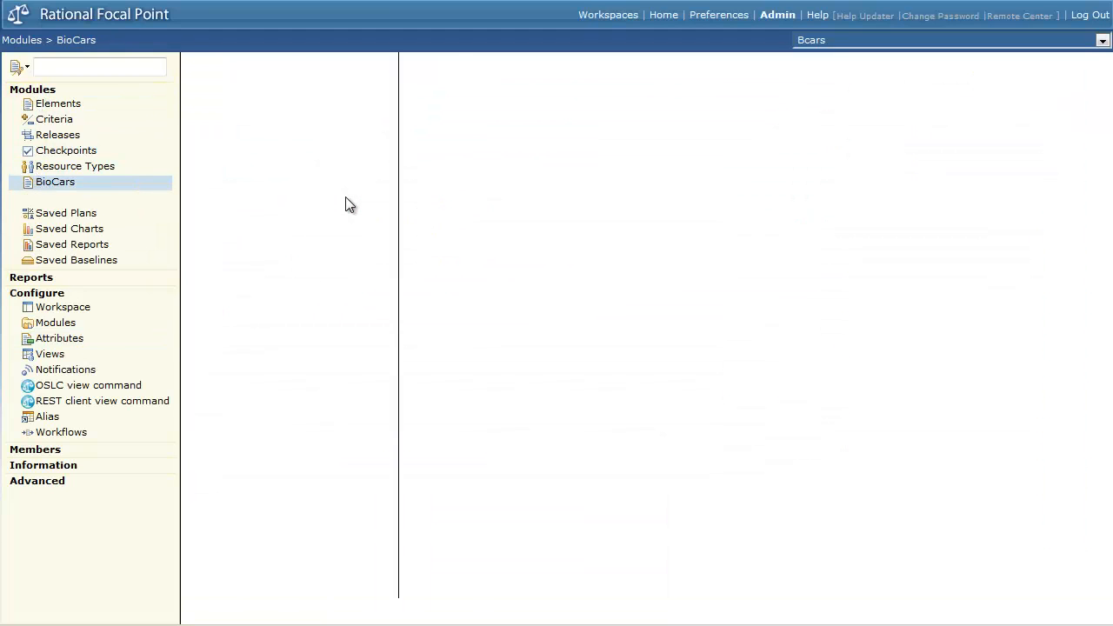
pyautogui.click(227, 611)
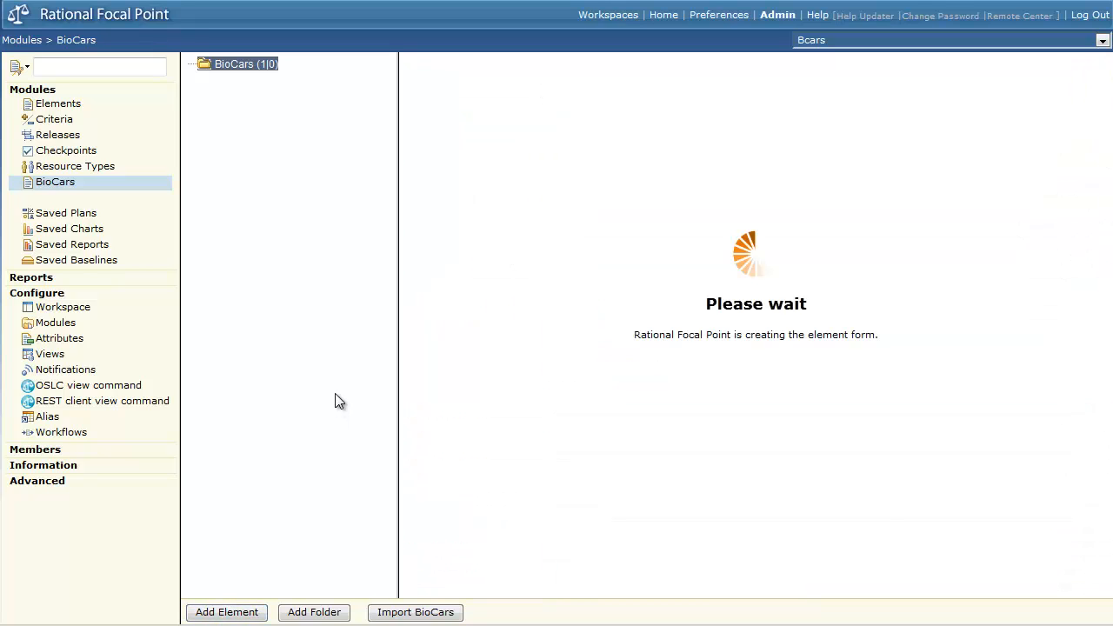
pyautogui.click(579, 105)
pyautogui.write('BioCars1')
pyautogui.scroll(-3, 678, 226)
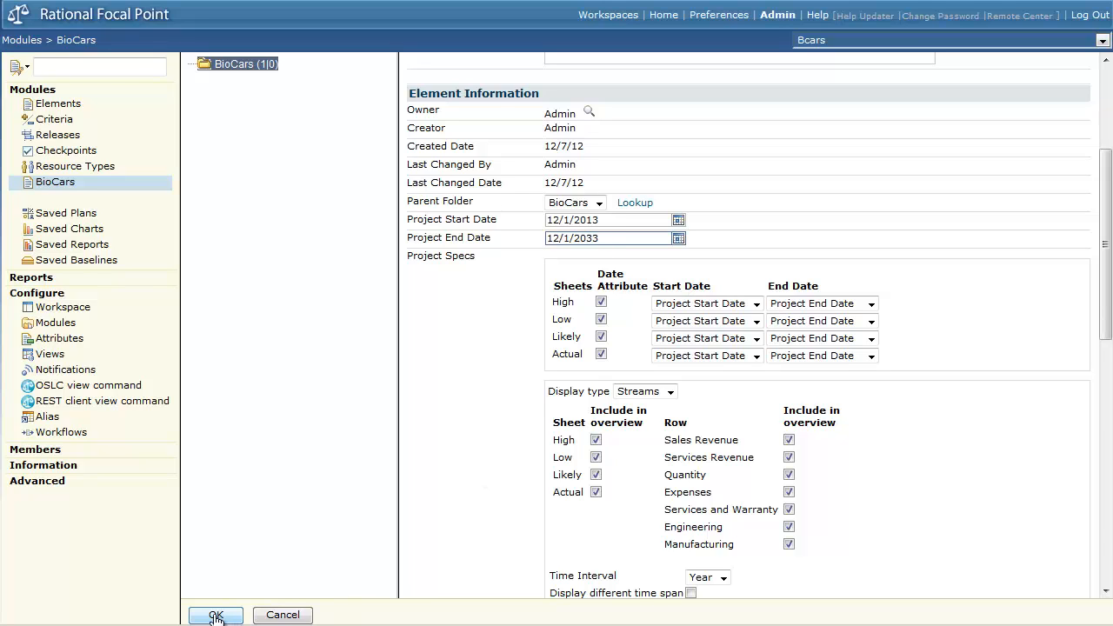
pyautogui.click(216, 615)
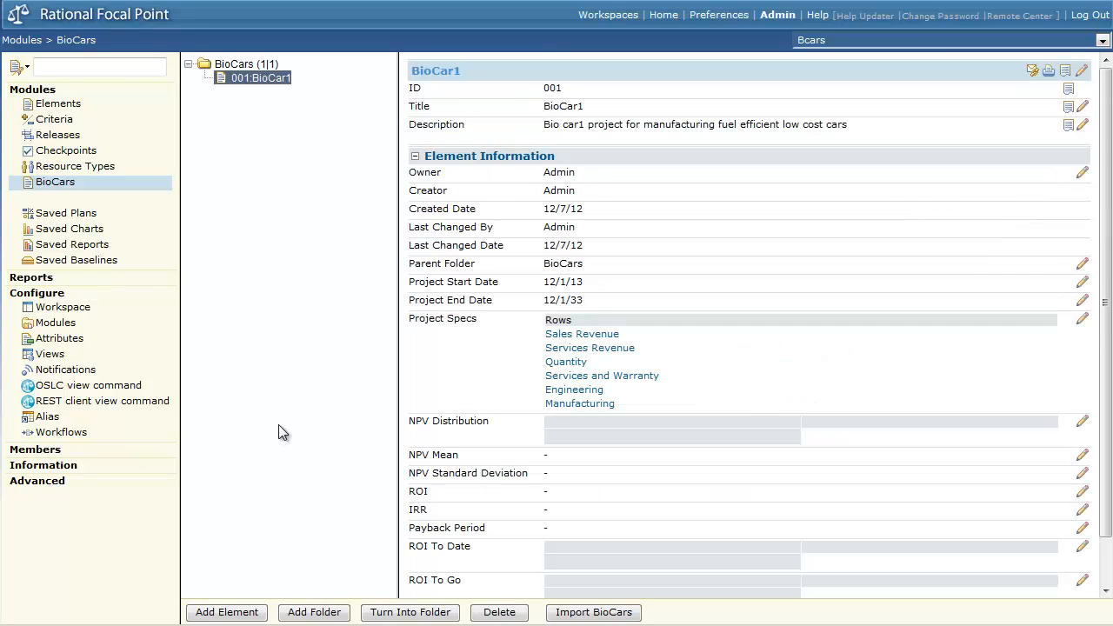
# Open BioCar1's Sales Revenue stream in Project Specs and set the delivery date to 12/1/2015.
pyautogui.click(574, 339)
pyautogui.click(1073, 303)
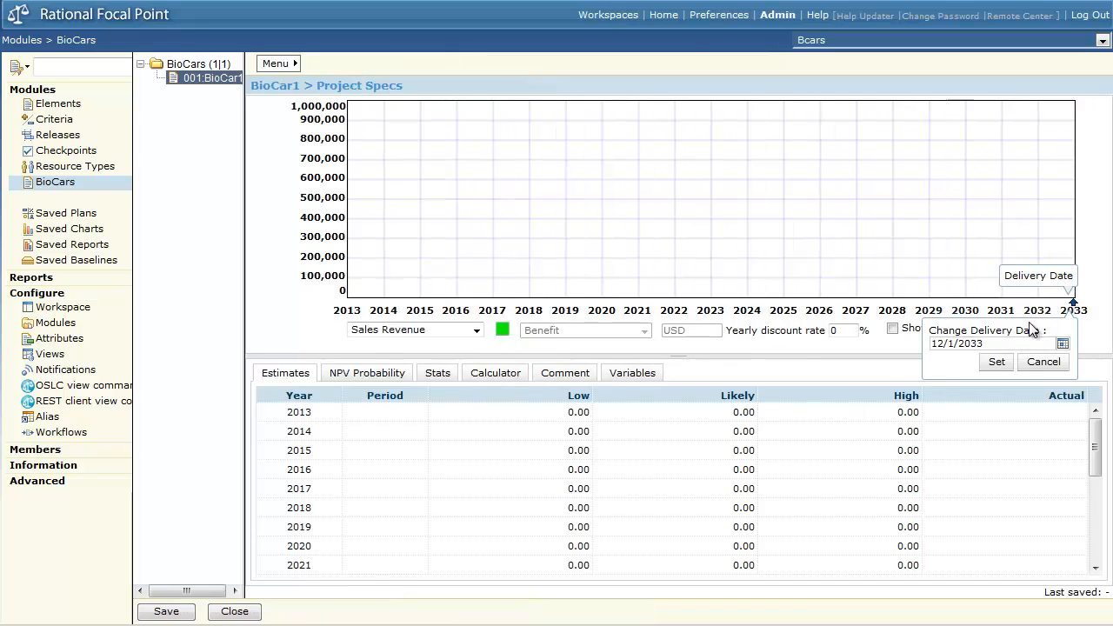
pyautogui.click(989, 343)
pyautogui.click(990, 343)
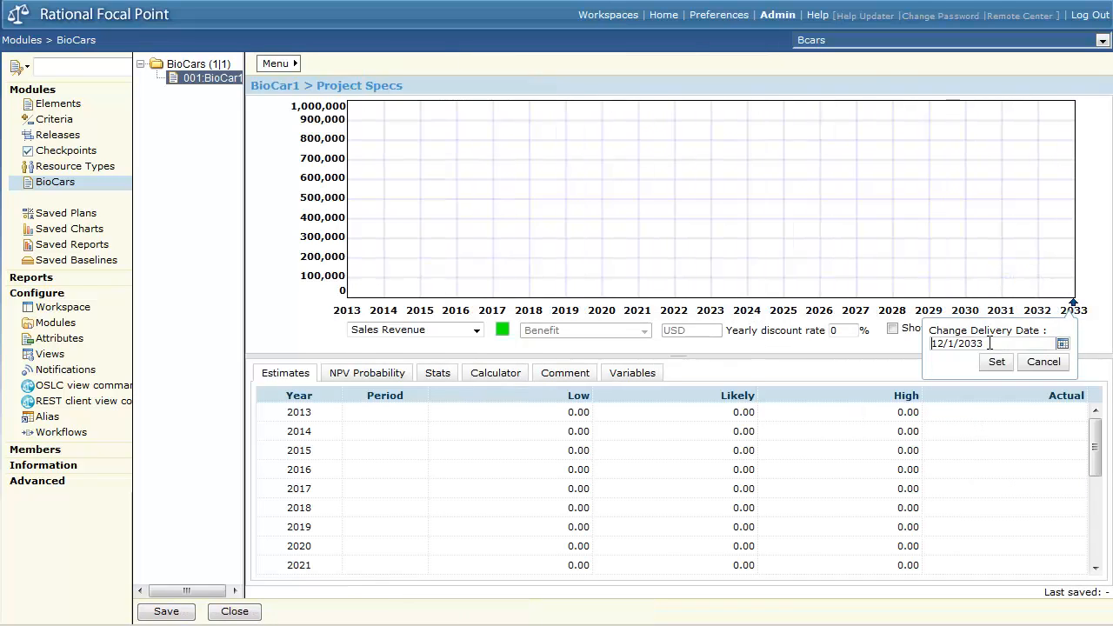
pyautogui.press('BackSpace')
pyautogui.press('BackSpace')
pyautogui.write('15')
pyautogui.click(996, 362)
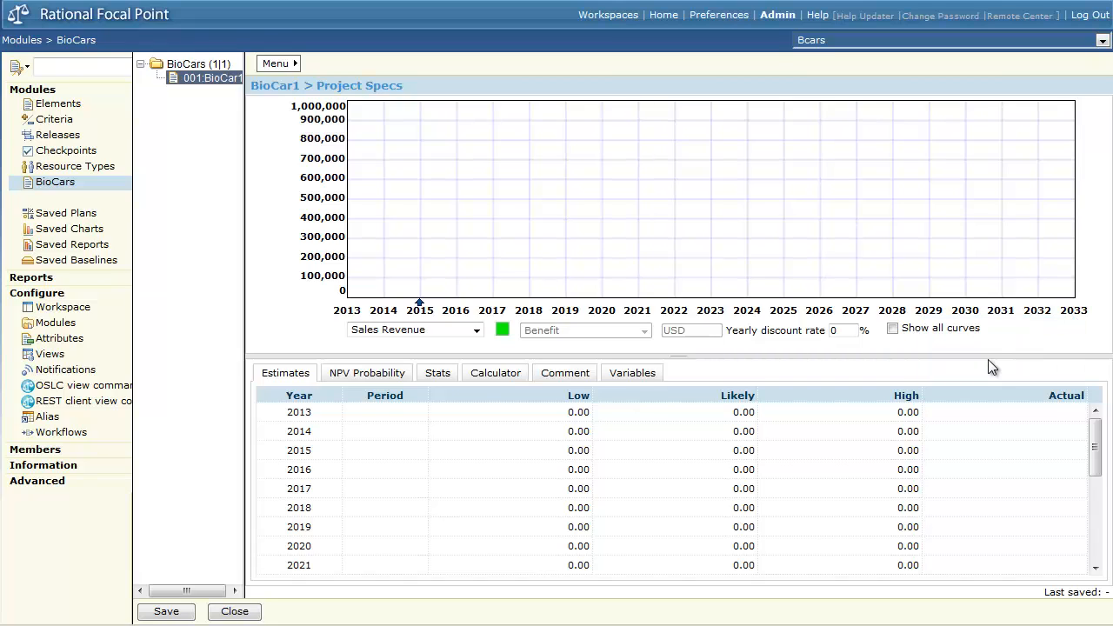
# Add a stream named "No of engineers" with the unit Engineers, marked as neither cost nor benefit.
pyautogui.click(294, 65)
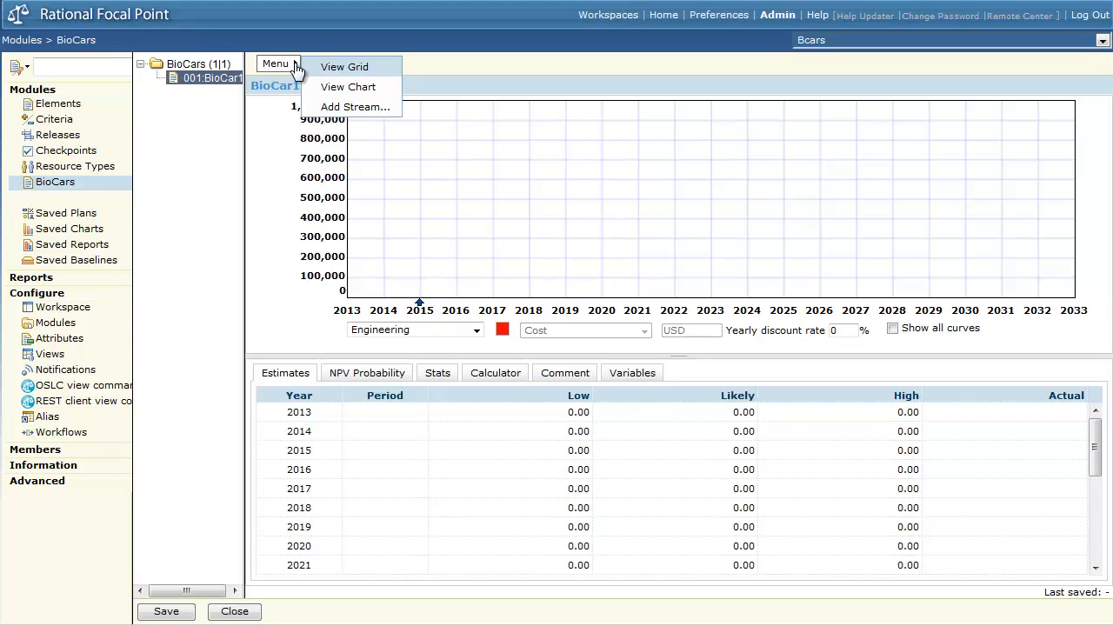
pyautogui.click(337, 107)
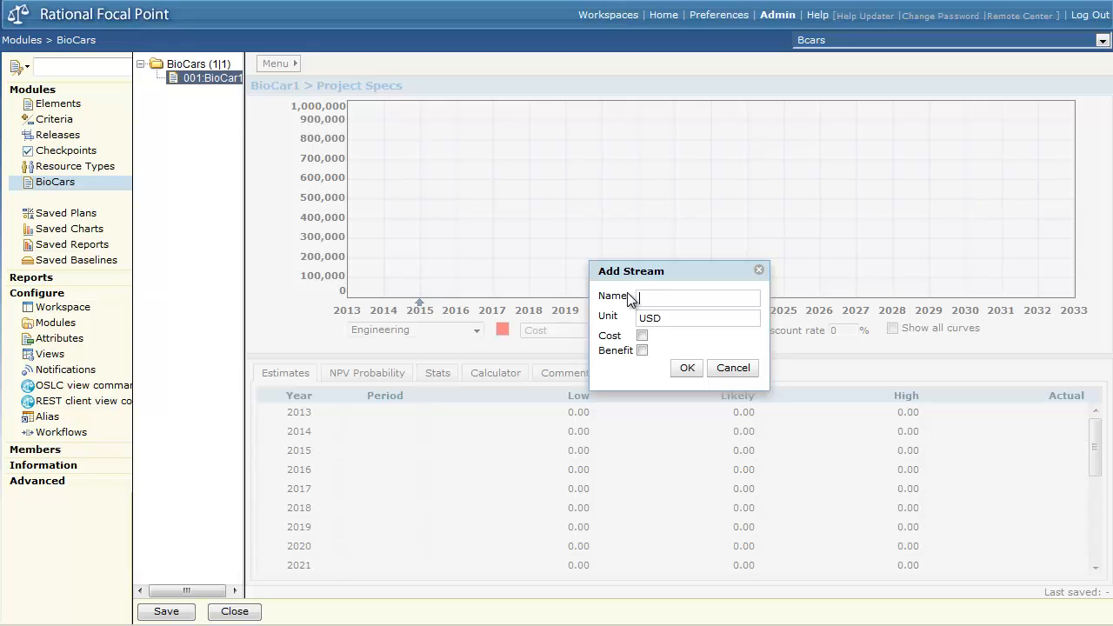
pyautogui.write('No of engineers')
pyautogui.click(651, 318)
pyautogui.doubleClick(650, 318)
pyautogui.write('Eengineers')
pyautogui.press('Delete')
pyautogui.click(686, 370)
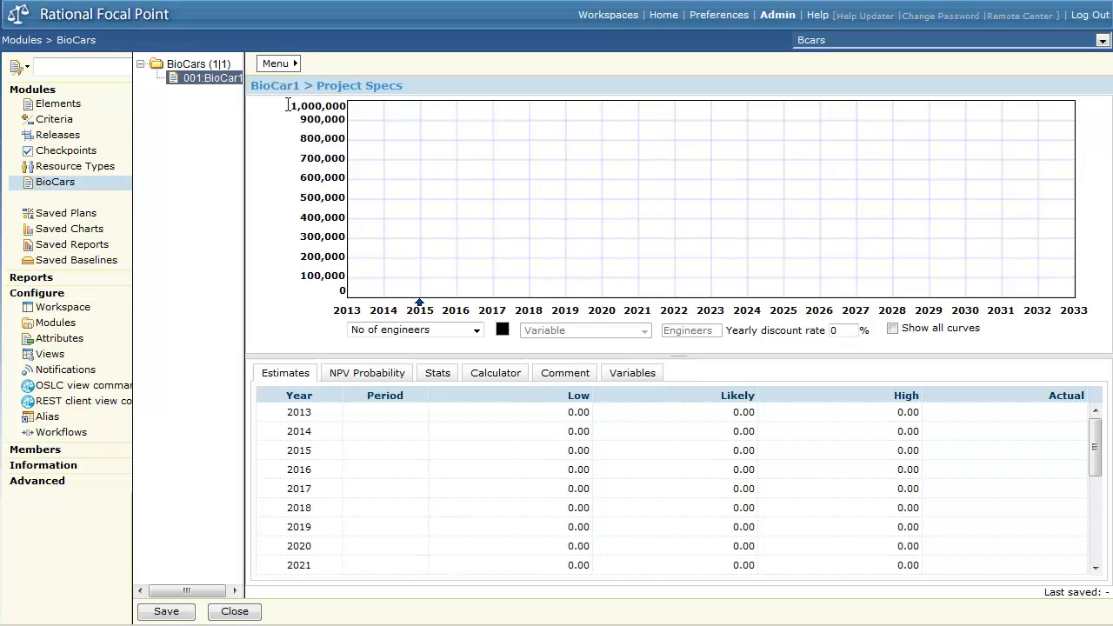
# Set the maximum of the No of engineers chart's vertical axis to 100.
pyautogui.moveTo(290, 104); pyautogui.dragTo(346, 105)
pyautogui.write('1')
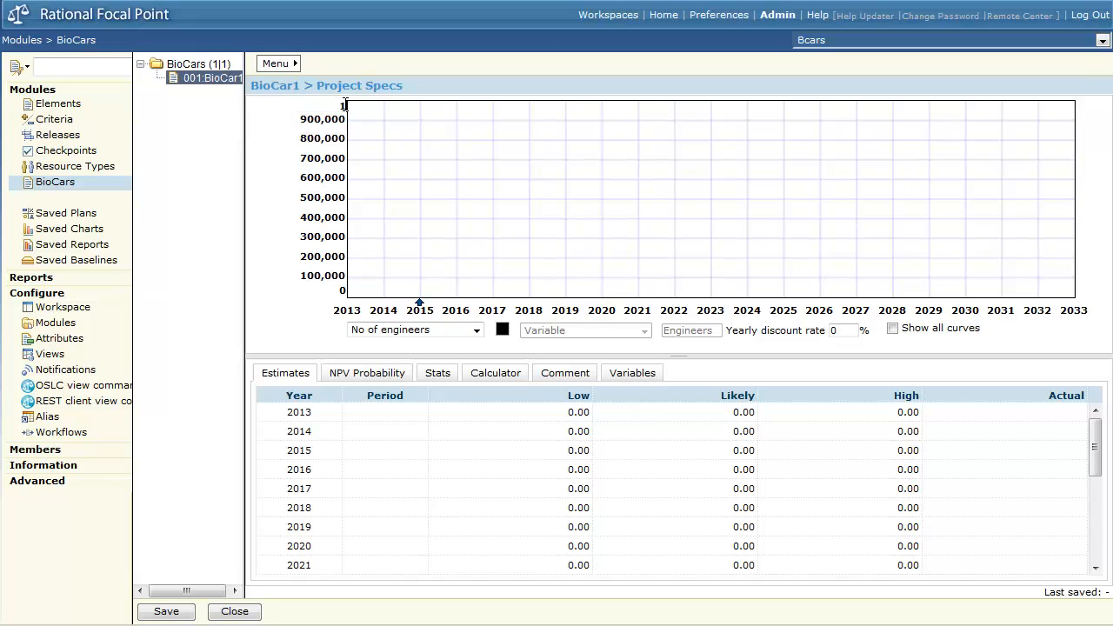
pyautogui.write('00')
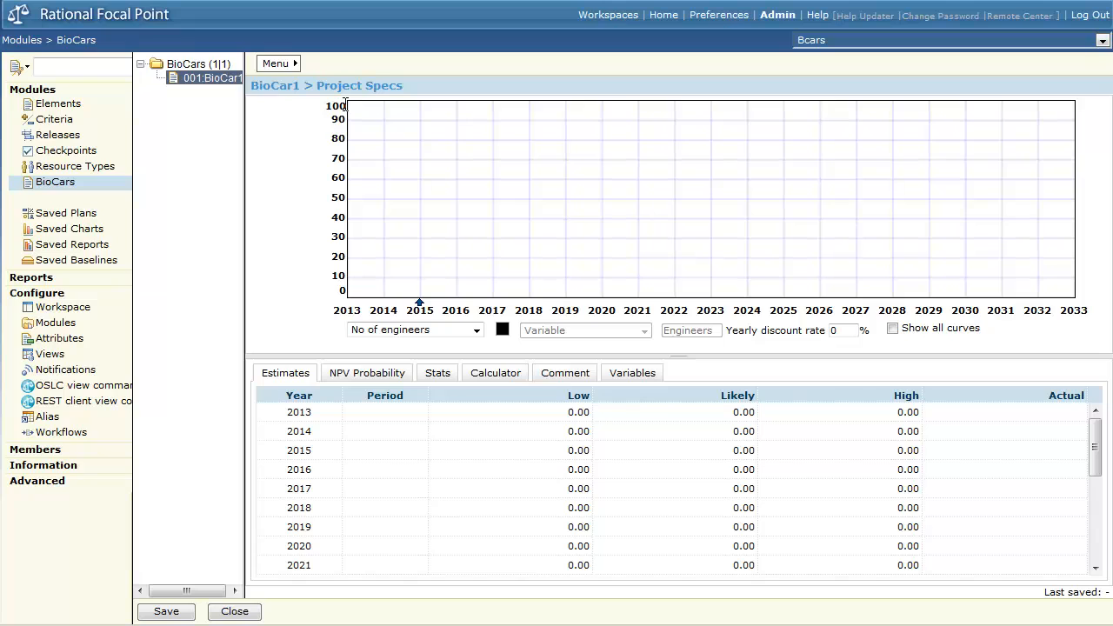
# Plot the No of engineers estimates on the chart at about 8.8 for 2014, 30.1 for 2015 and 46.9 for 2016.
pyautogui.click(381, 279)
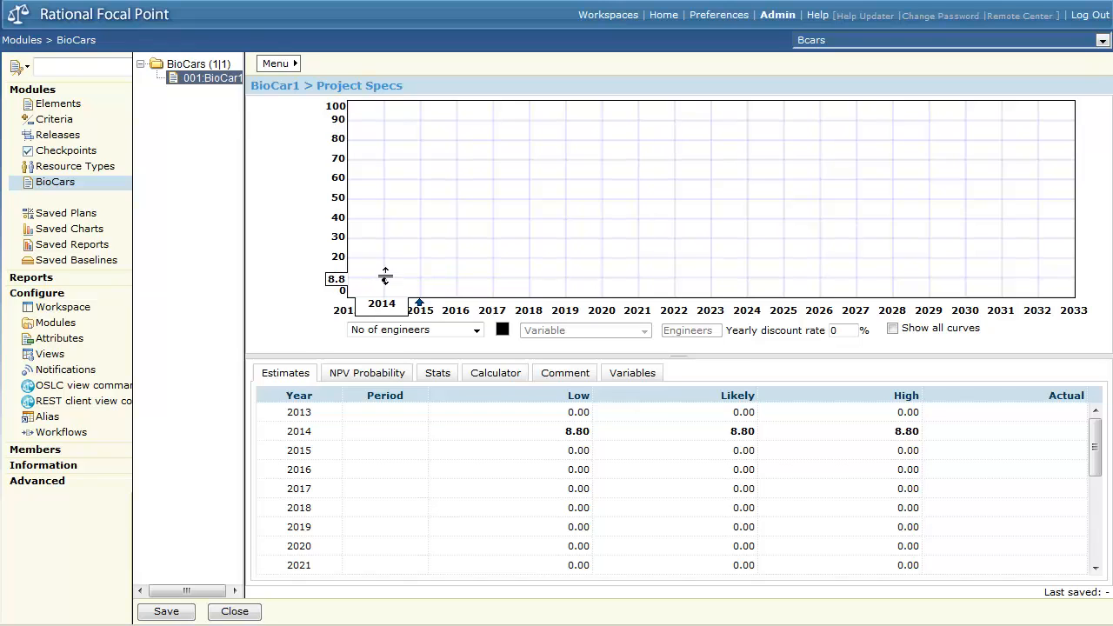
pyautogui.click(421, 237)
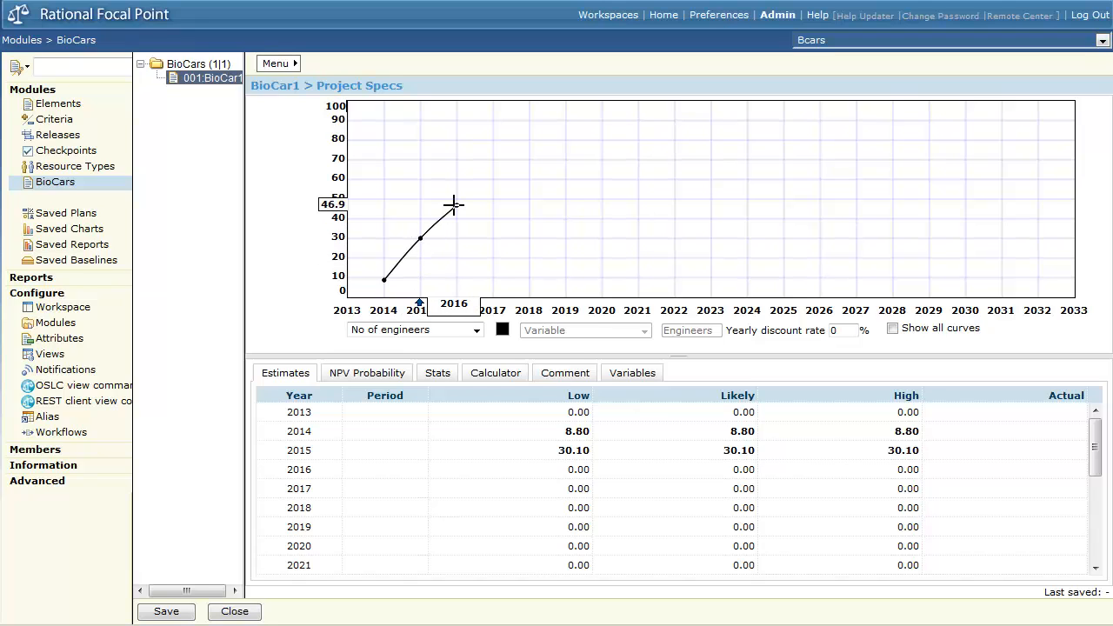
pyautogui.click(455, 206)
pyautogui.click(486, 363)
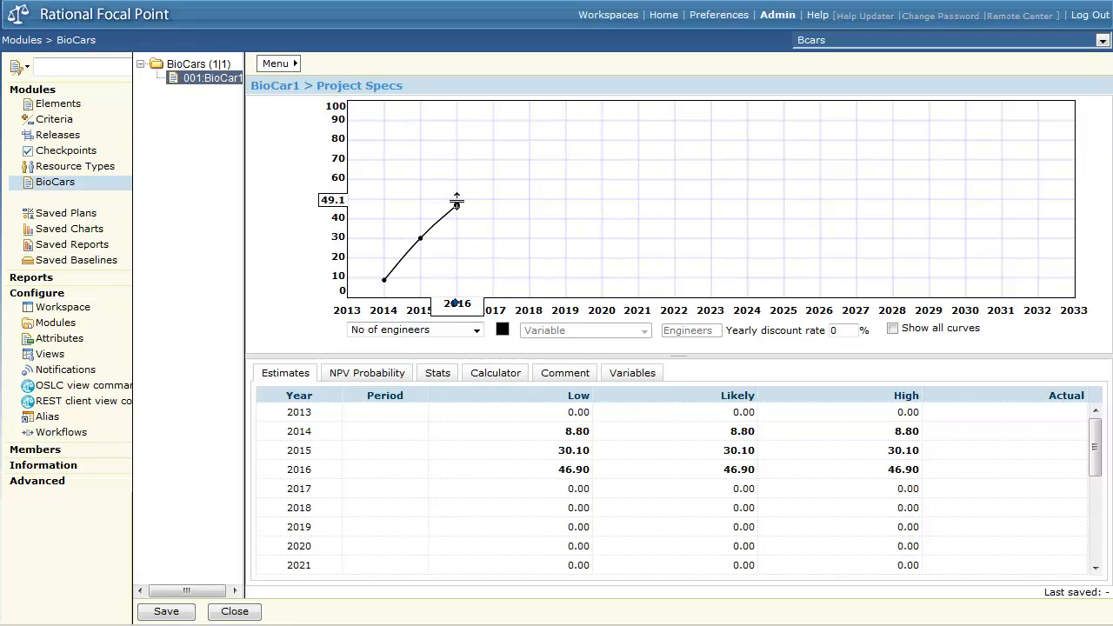
# Raise the 2016 high estimate to about 56.6 and extend the engineers curve to 2013 at about 0.9 and to 2017 at about 68.6.
pyautogui.moveTo(453, 204); pyautogui.dragTo(452, 184)
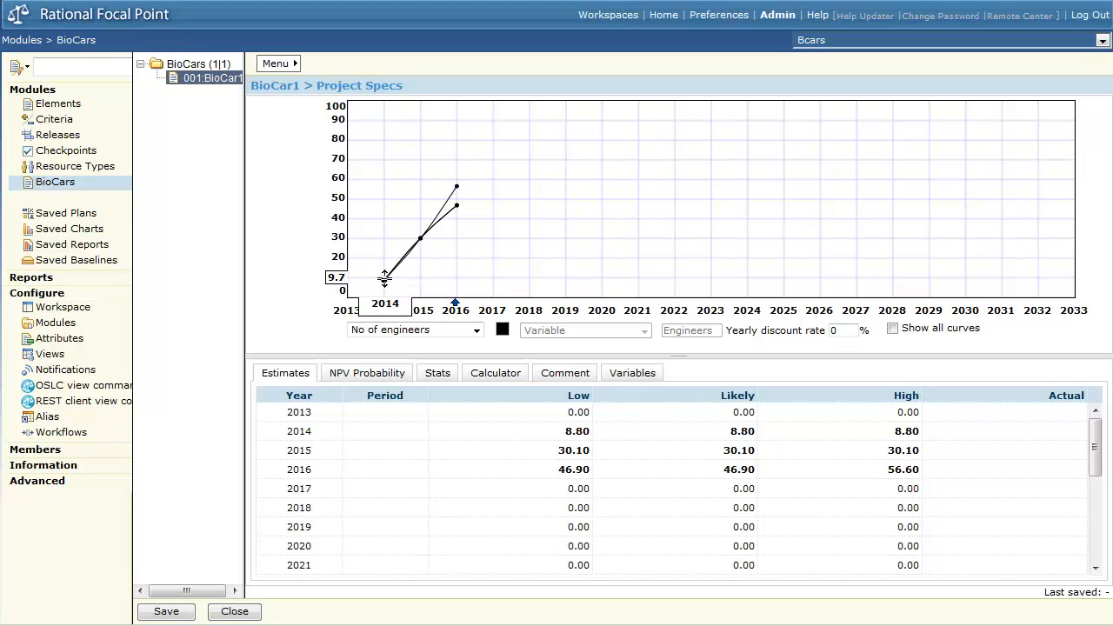
pyautogui.click(348, 294)
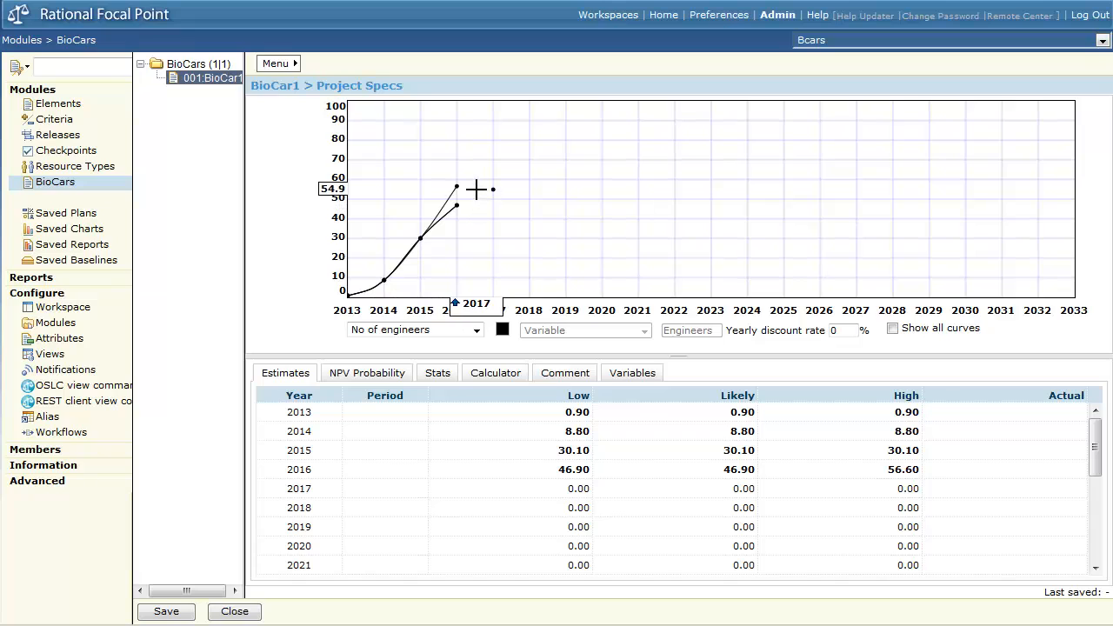
pyautogui.click(487, 162)
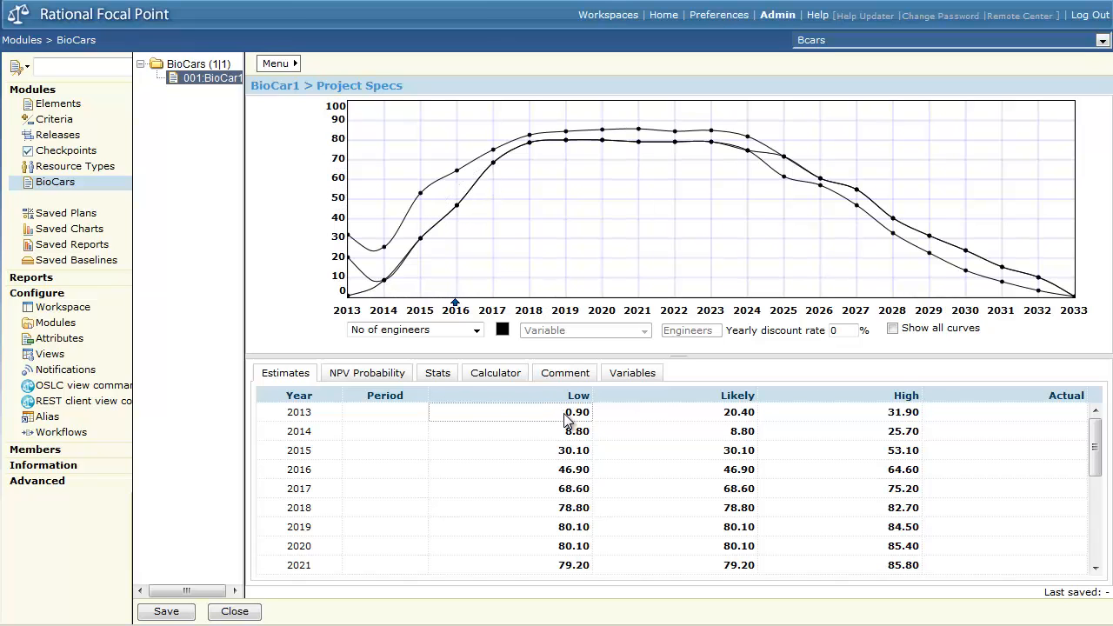
# Set the 2013 engineer estimates to 12 low, 15 likely and 20 high.
pyautogui.click(569, 414)
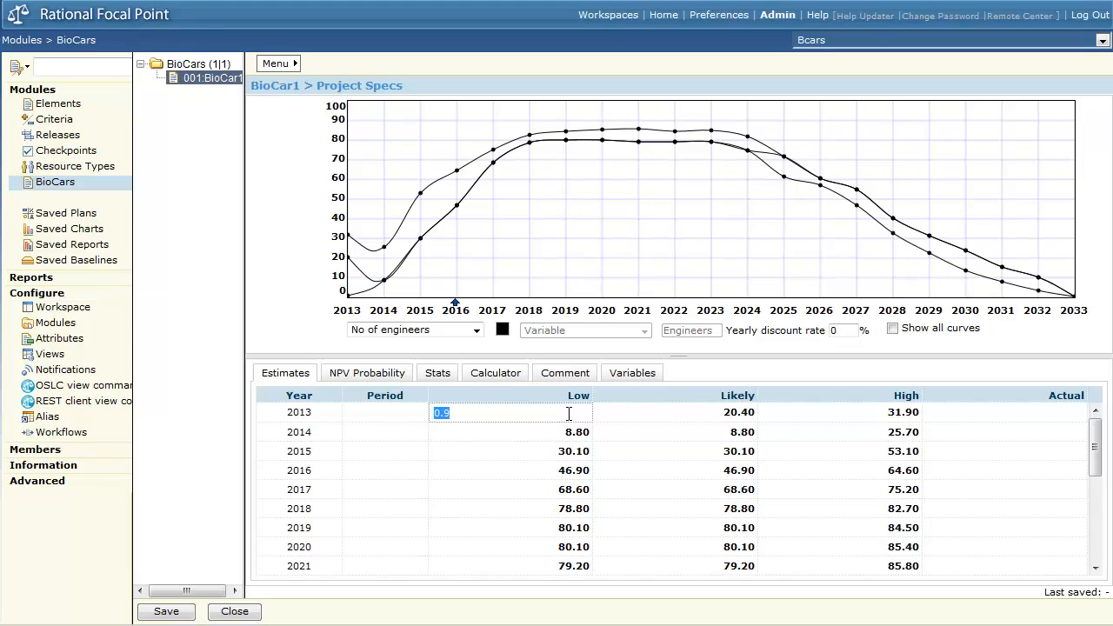
pyautogui.write('12')
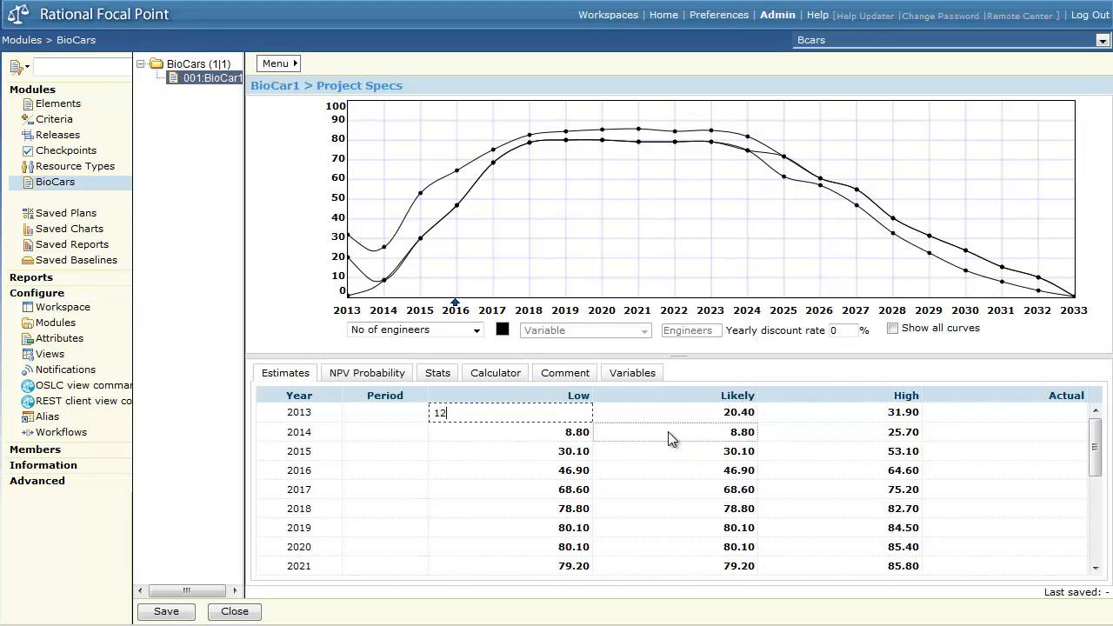
pyautogui.click(724, 414)
pyautogui.write('20.4')
pyautogui.moveTo(724, 414); pyautogui.dragTo(573, 418)
pyautogui.write('15')
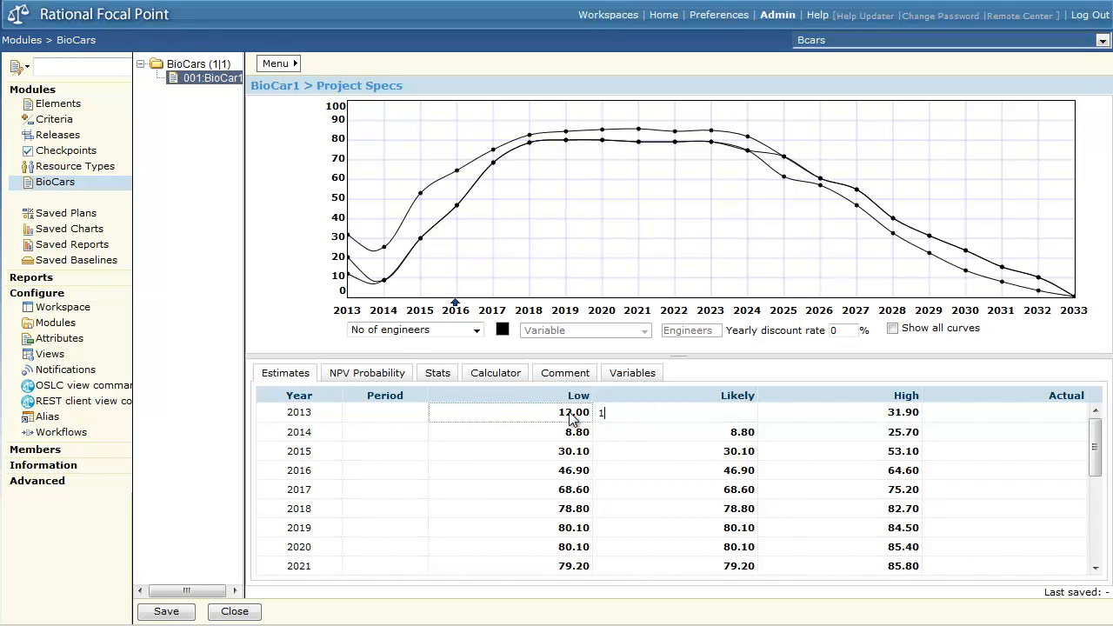
pyautogui.click(876, 413)
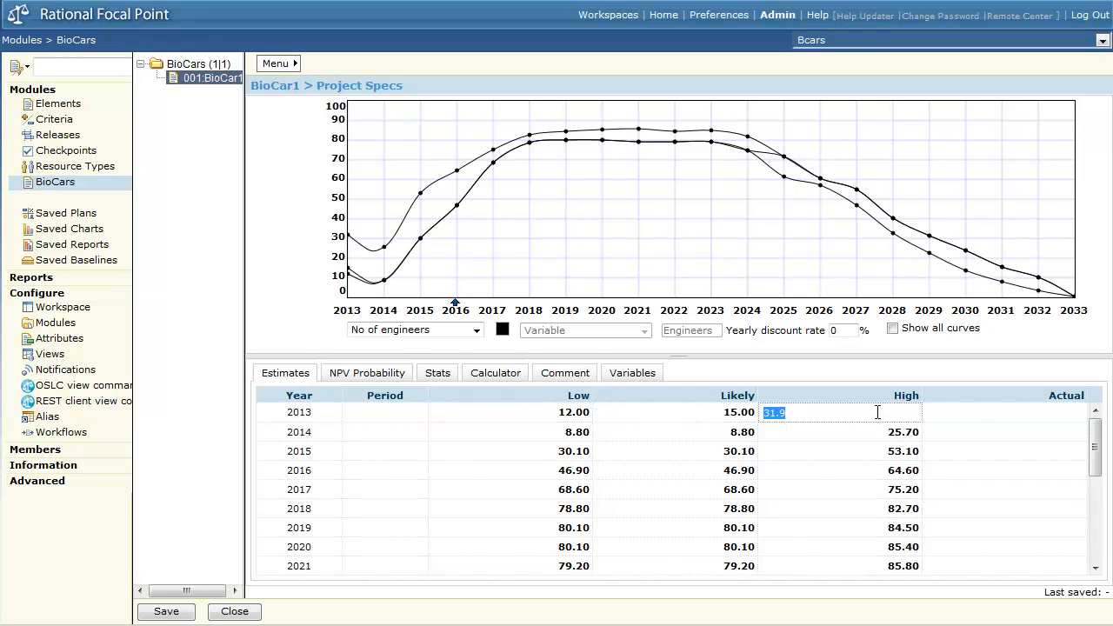
pyautogui.write('20')
pyautogui.press('Return')
# Set the likely and high engineer estimates for 2033 to 0.
pyautogui.scroll(-3, 876, 419)
pyautogui.click(726, 566)
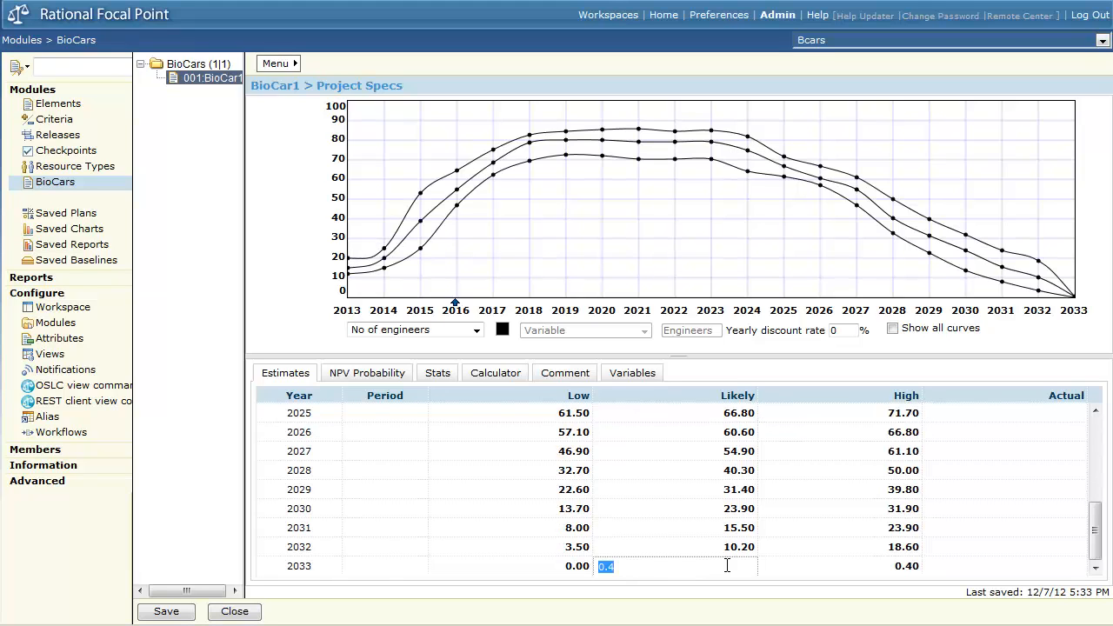
pyautogui.write('0')
pyautogui.click(876, 567)
pyautogui.write('0')
pyautogui.press('Return')
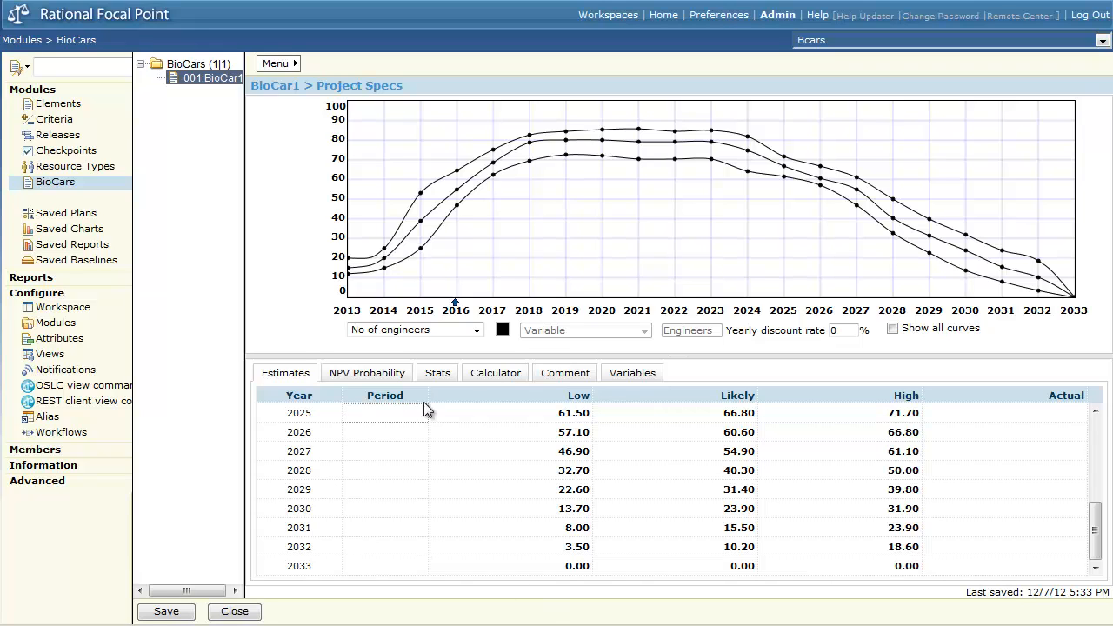
# Add a project variable named "CostPerEngineer".
pyautogui.click(623, 374)
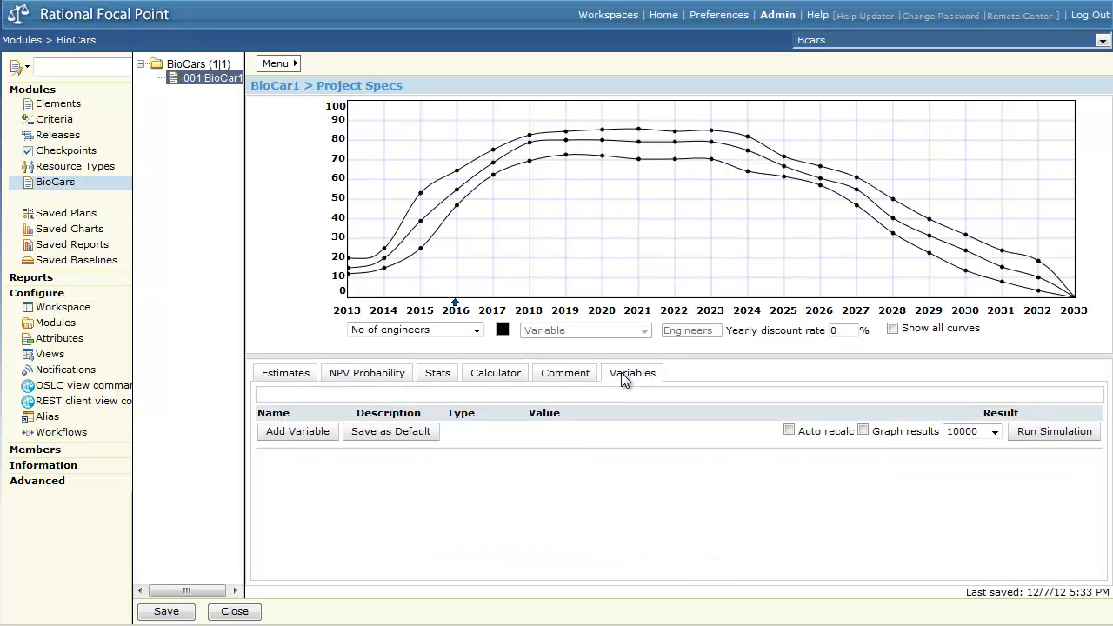
pyautogui.click(306, 431)
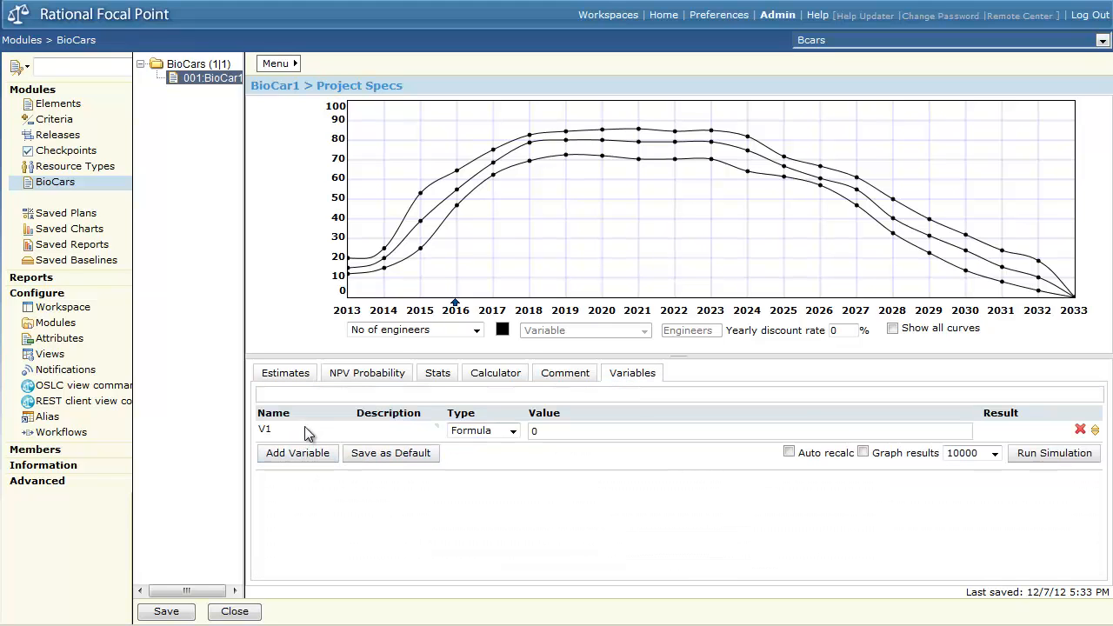
pyautogui.click(267, 428)
pyautogui.write('CostPerEngineer')
# Make CostPerEngineer a Normal variable with the values 250000 and 50000, and save the element.
pyautogui.click(513, 432)
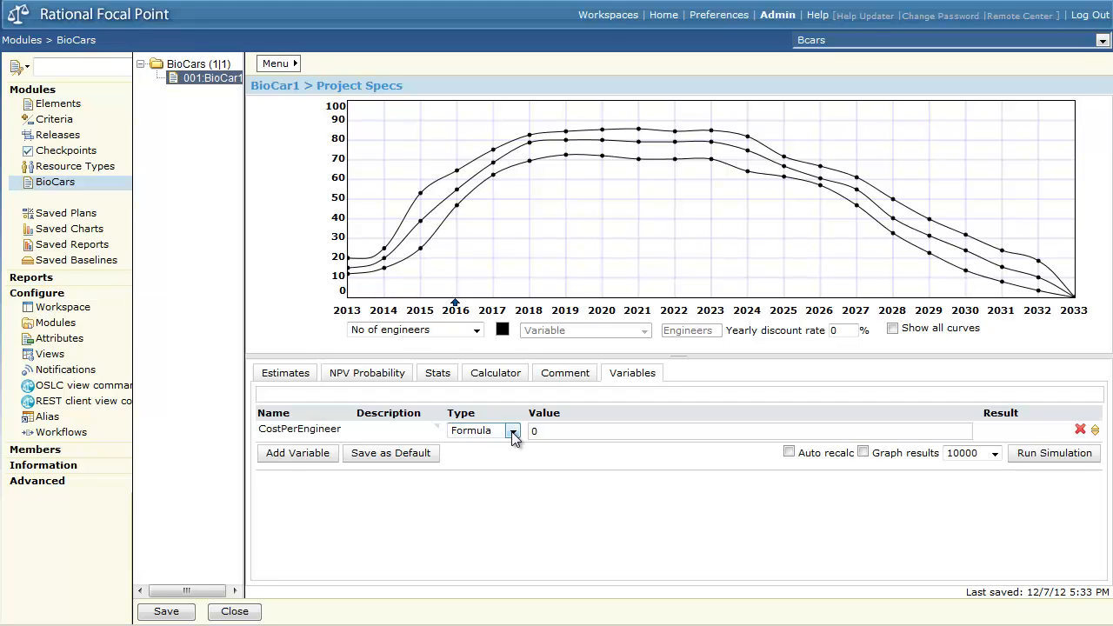
pyautogui.click(513, 434)
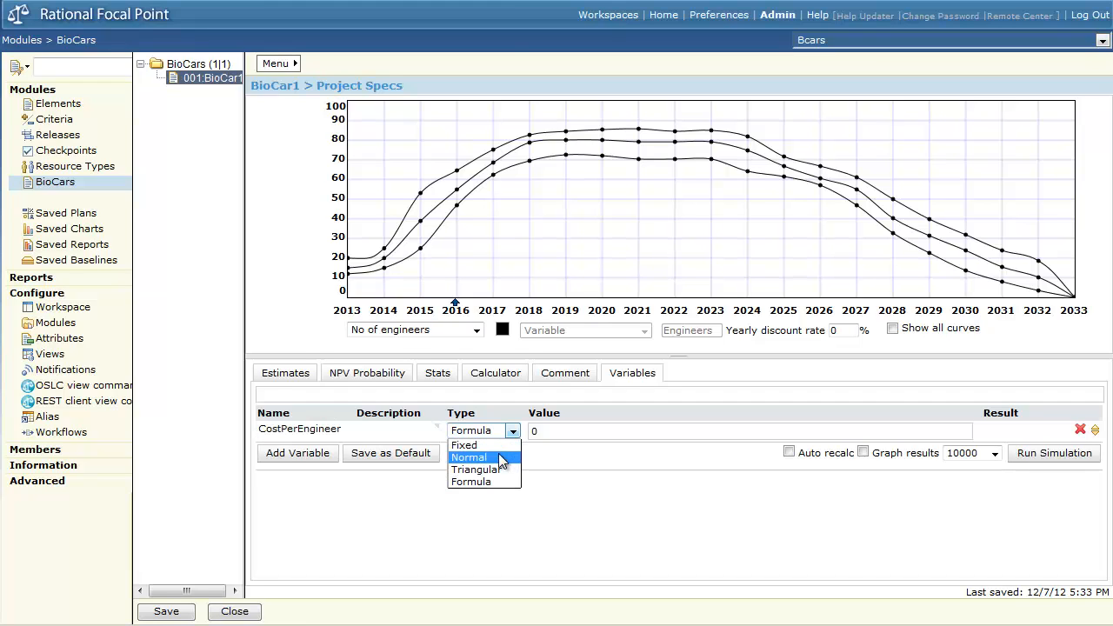
pyautogui.click(502, 458)
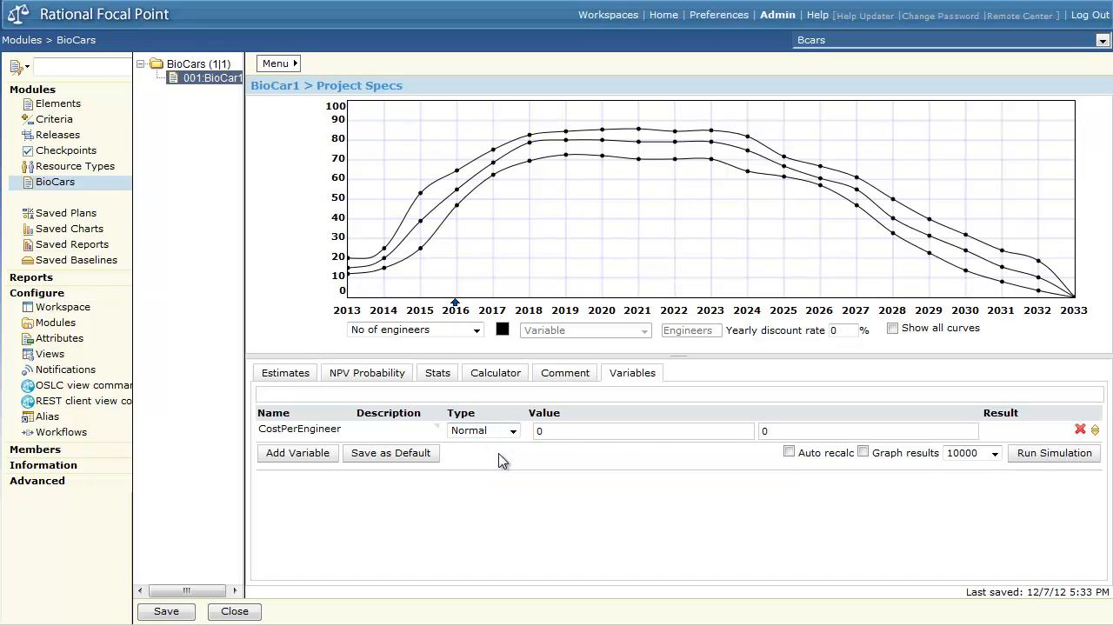
pyautogui.doubleClick(540, 432)
pyautogui.write('250000')
pyautogui.click(767, 432)
pyautogui.write('50000')
pyautogui.click(166, 612)
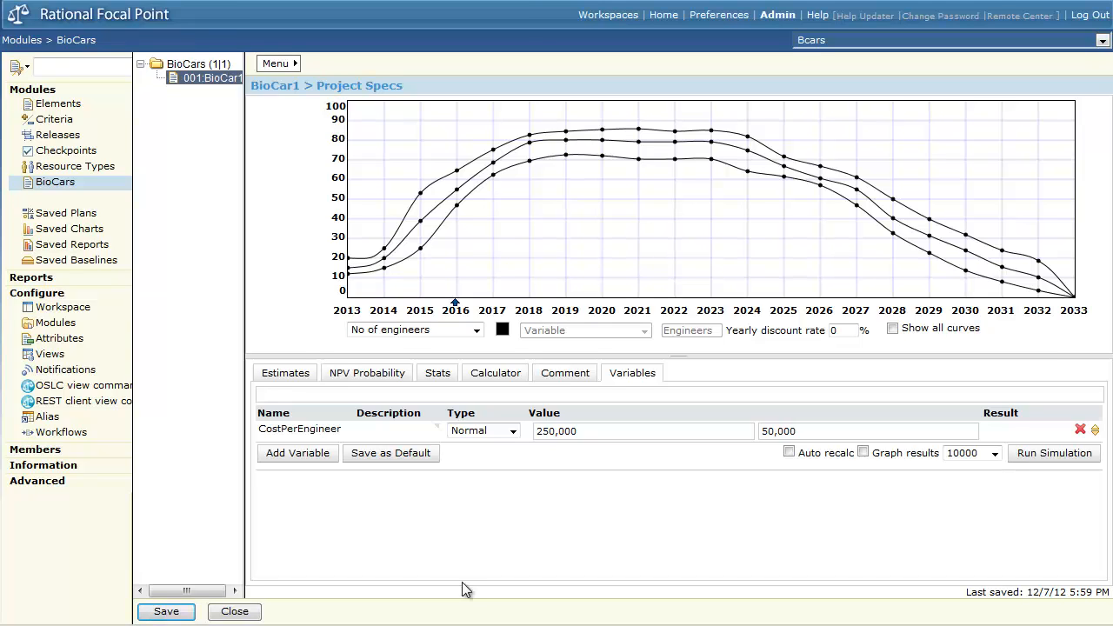
# Switch to the Engineering stream and create a new calculator tape named "Engineering".
pyautogui.click(477, 331)
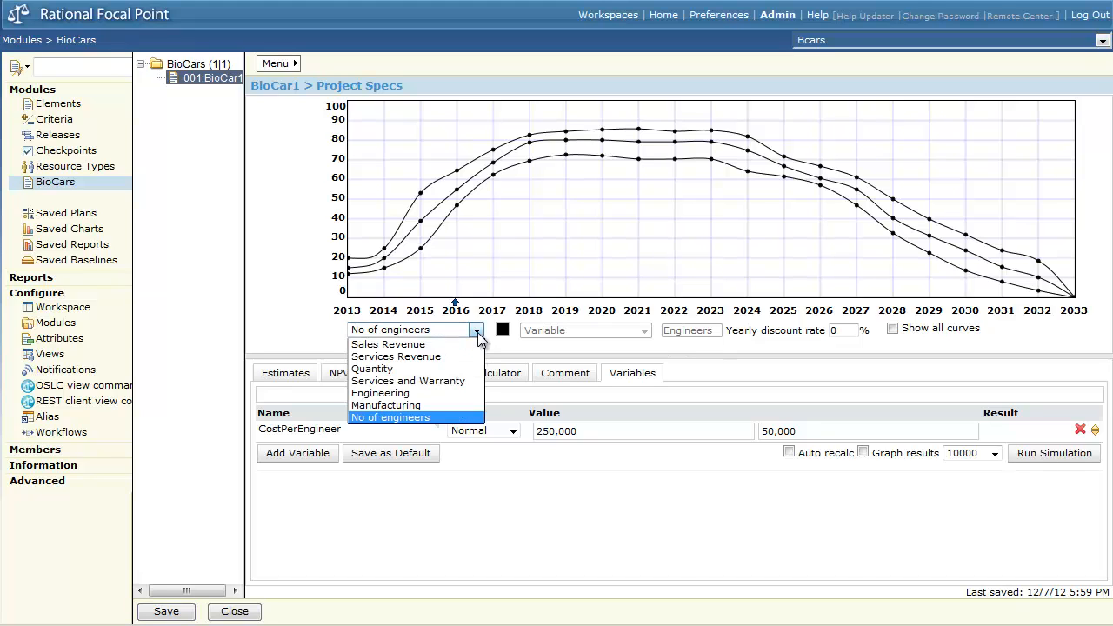
pyautogui.click(429, 393)
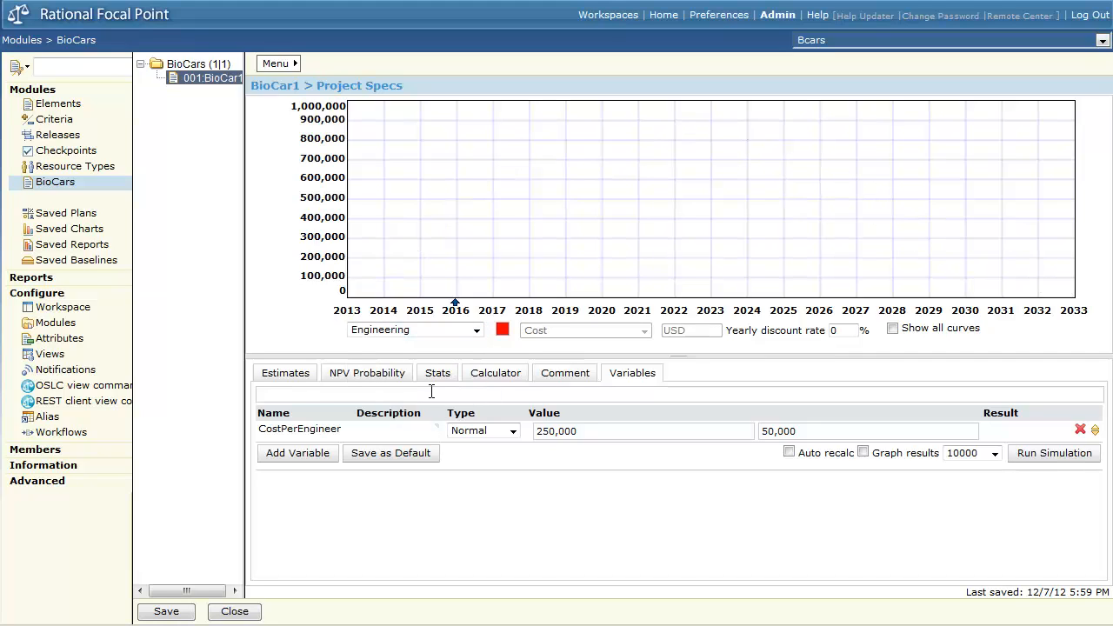
pyautogui.click(488, 382)
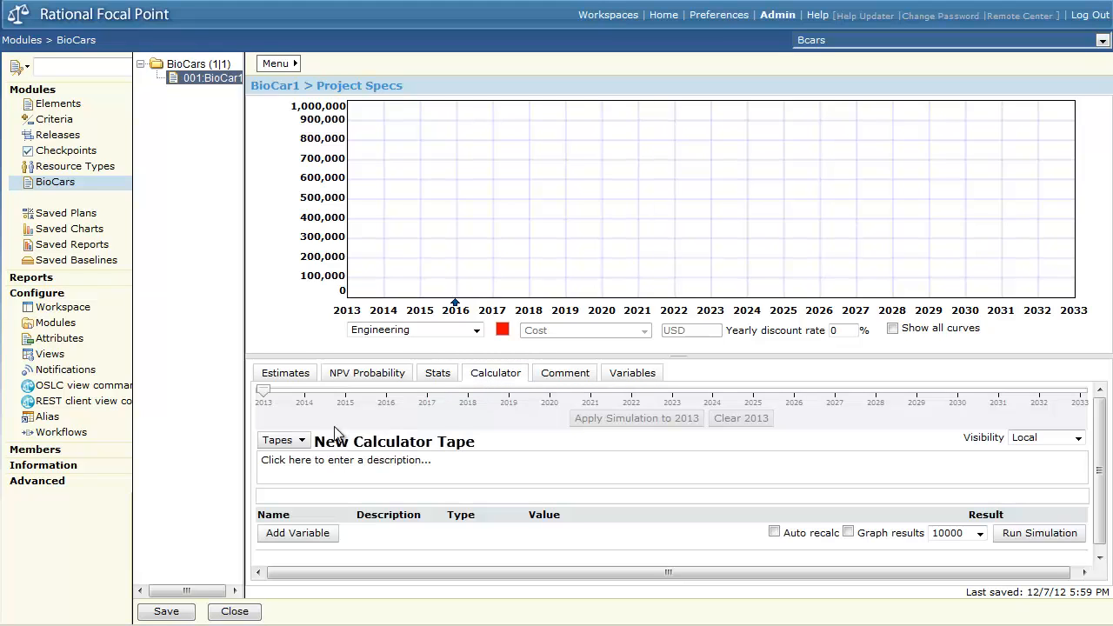
pyautogui.click(300, 441)
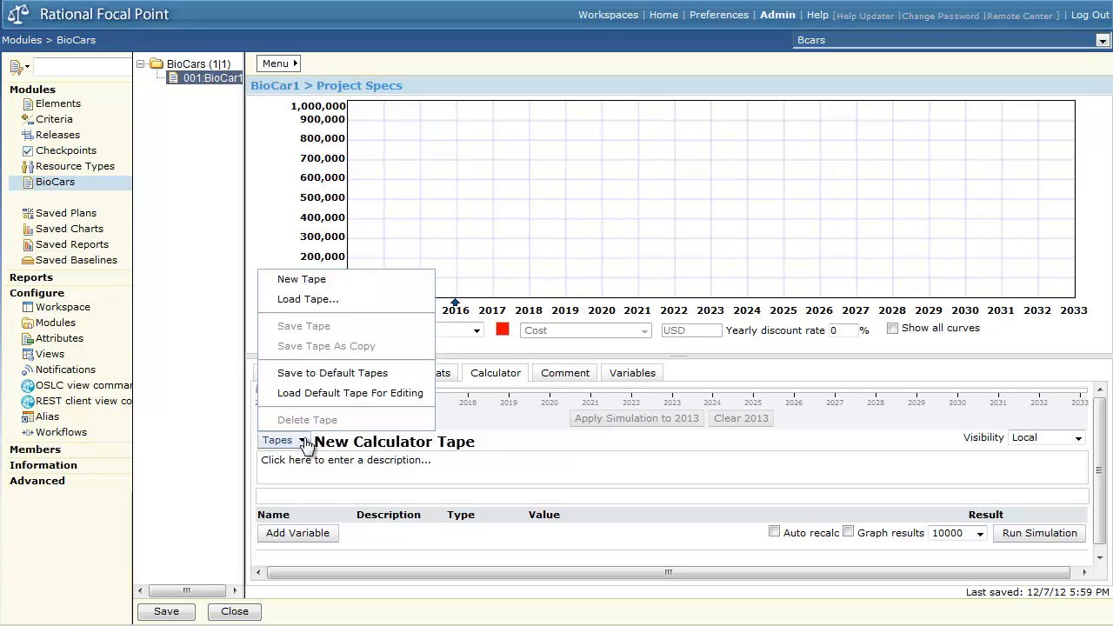
pyautogui.click(302, 279)
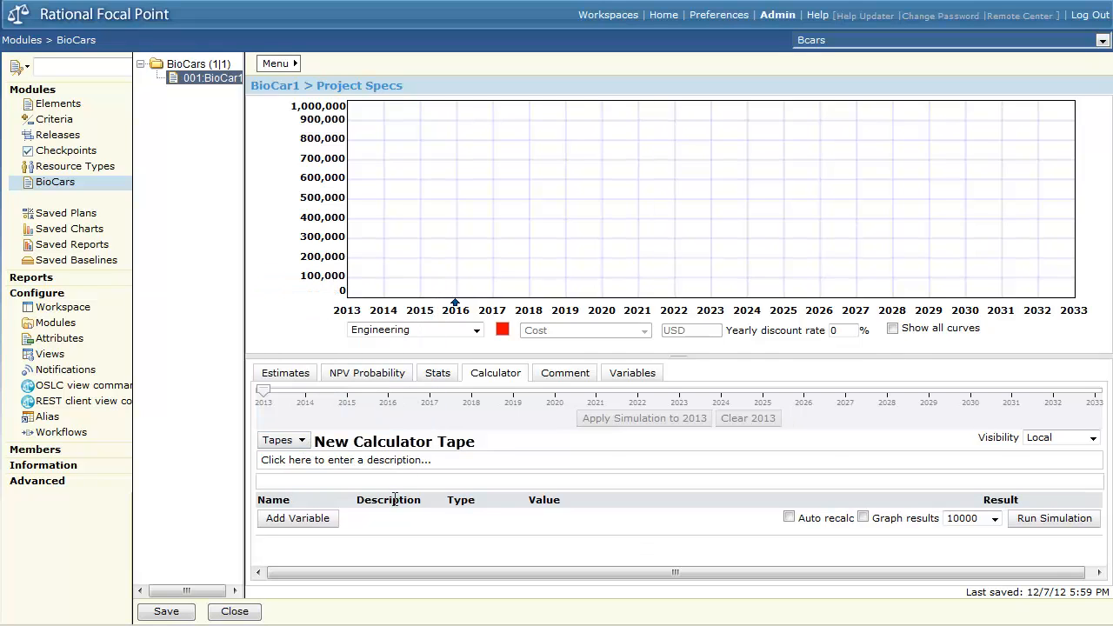
pyautogui.click(346, 442)
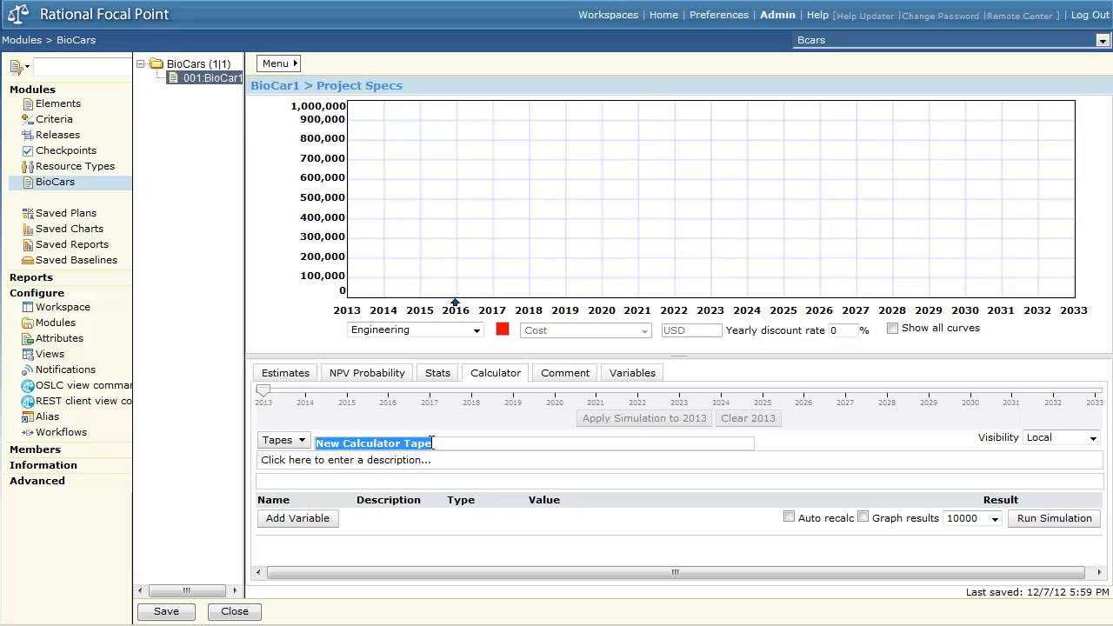
pyautogui.write('Engineering')
# Add the variable TotalEngCost with the formula CostPerEngineer*'No of engineers'[PERIOD] and save the tape.
pyautogui.click(287, 518)
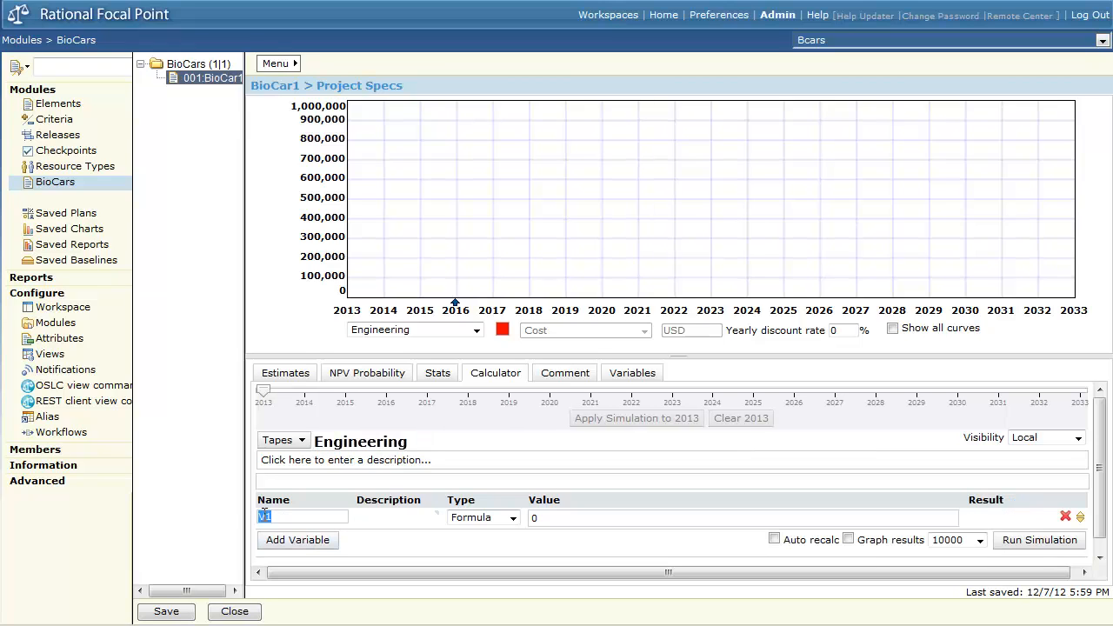
pyautogui.write('To')
pyautogui.press('Tab')
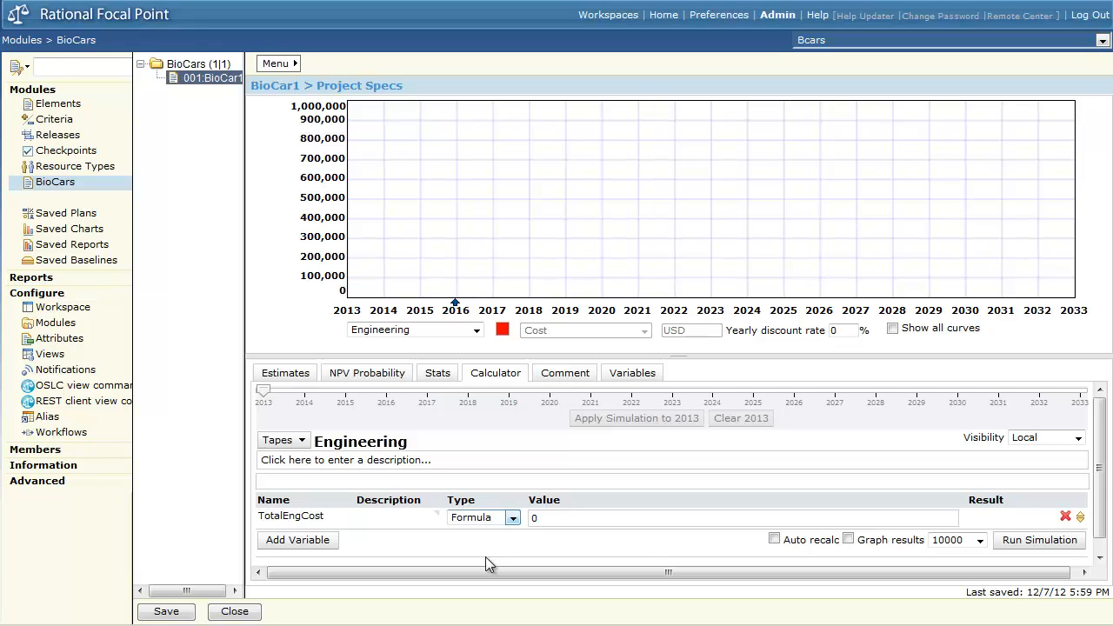
pyautogui.press('Tab')
pyautogui.click(285, 440)
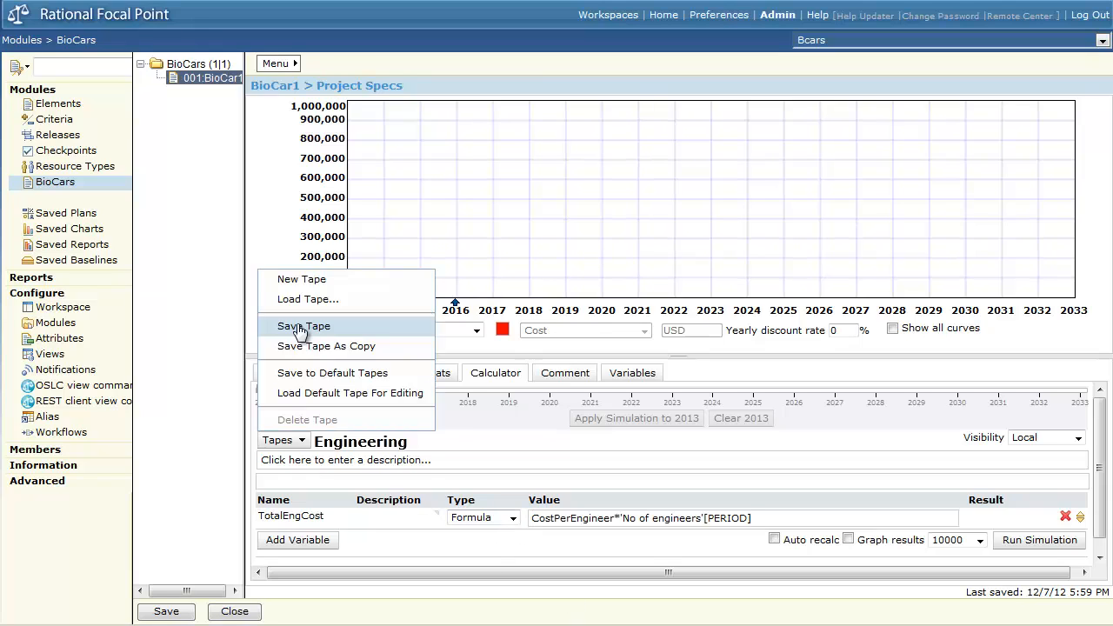
pyautogui.click(300, 328)
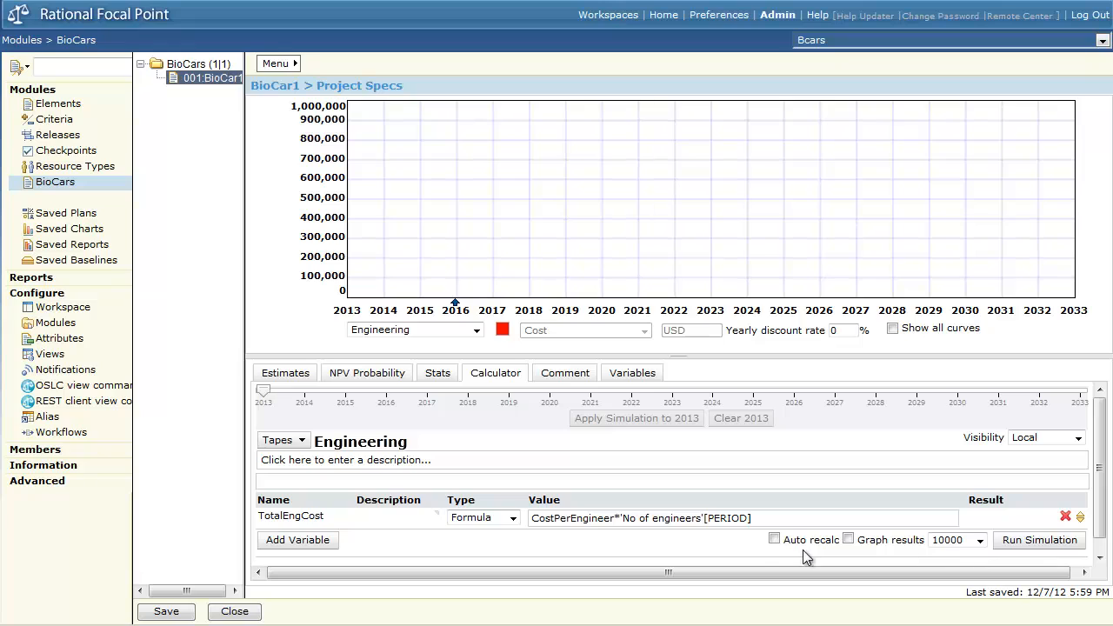
# Turn on automatic recalculation, run the Engineering simulation and apply it to 2013.
pyautogui.click(774, 539)
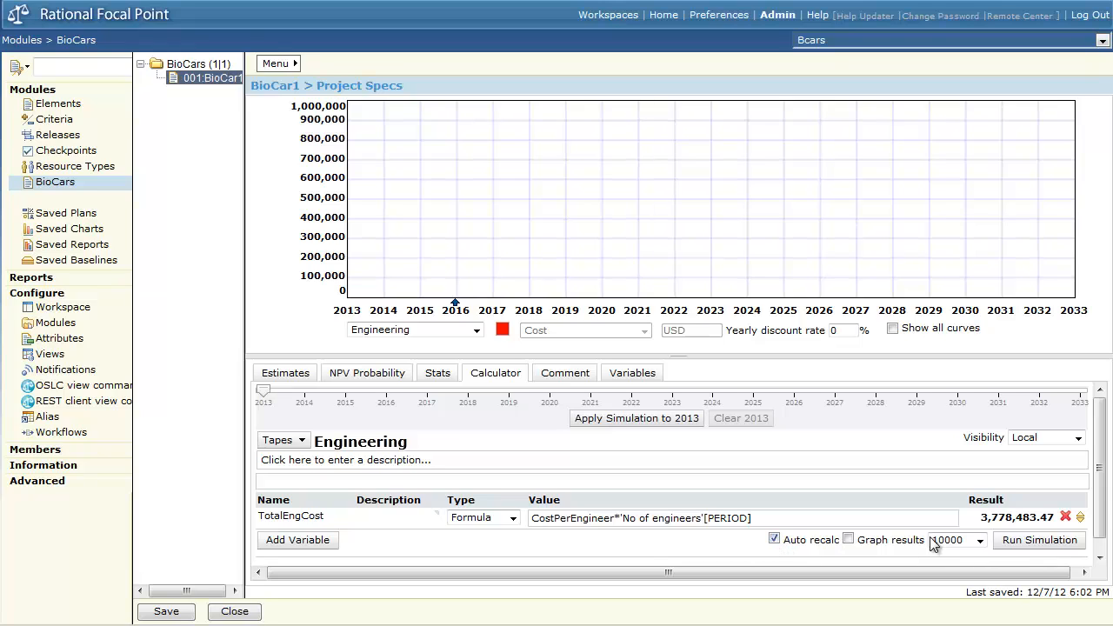
pyautogui.click(1013, 541)
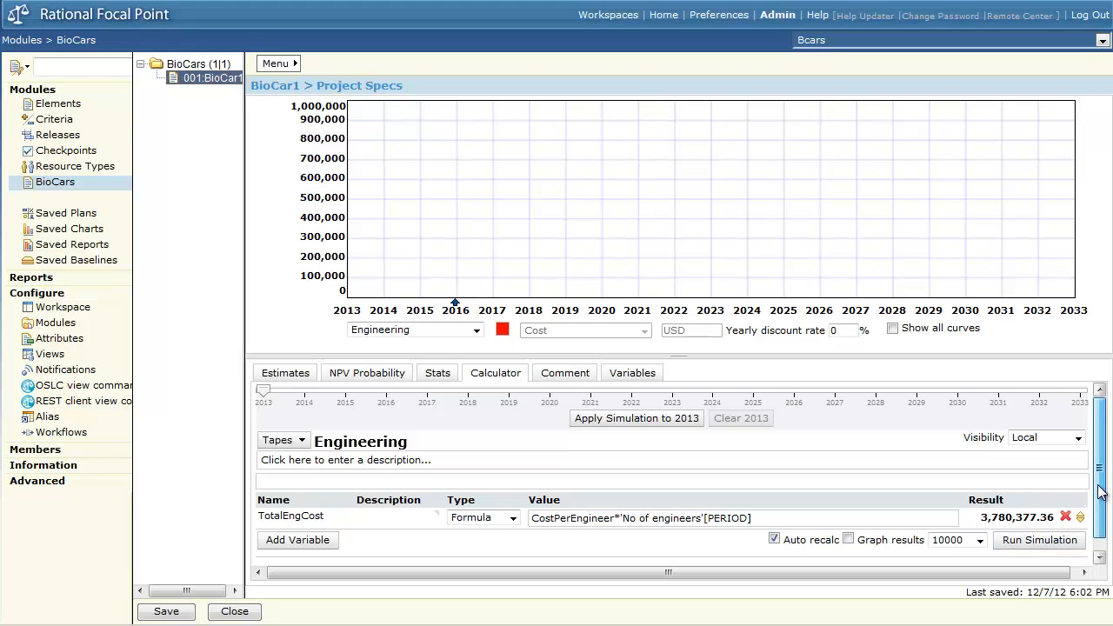
pyautogui.click(614, 418)
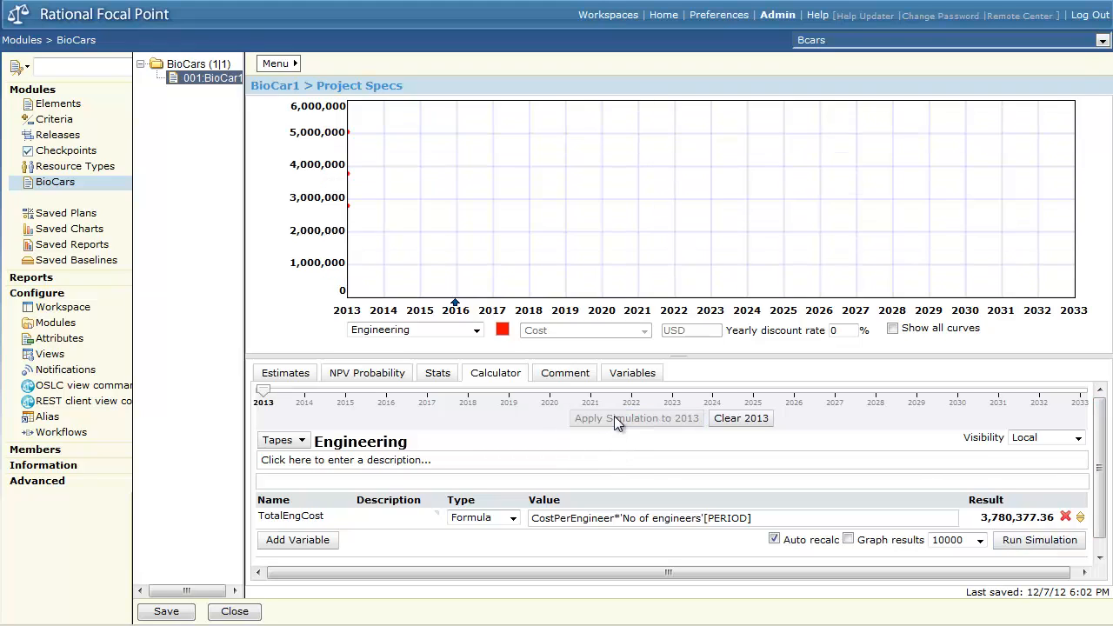
# Apply the Engineering simulation to each remaining year from 2014 through 2033.
pyautogui.moveTo(264, 392); pyautogui.dragTo(303, 391)
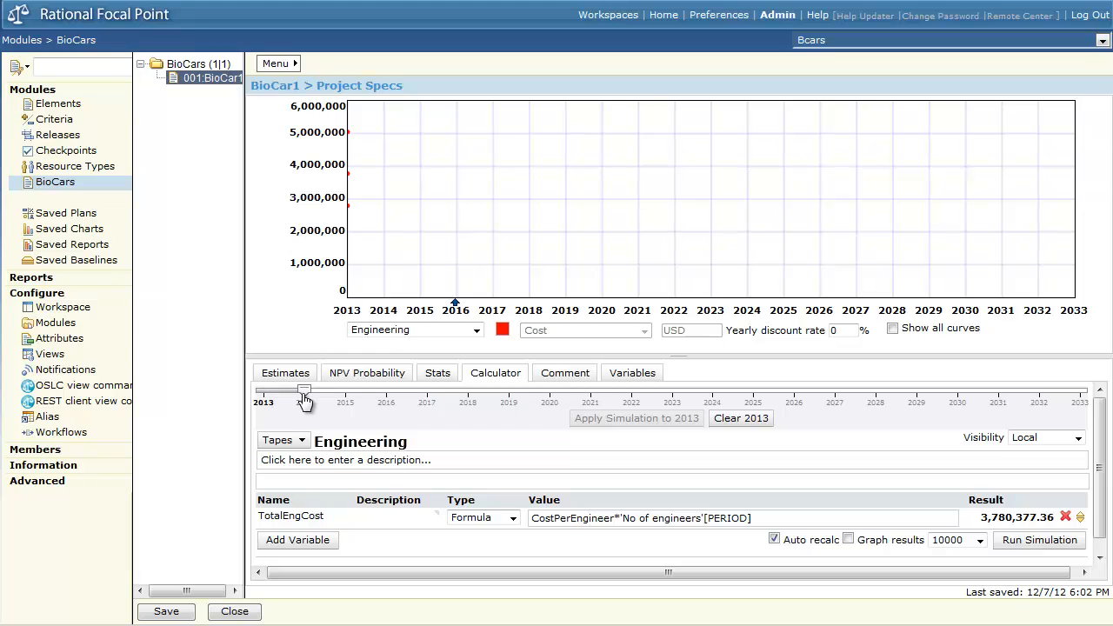
pyautogui.click(664, 419)
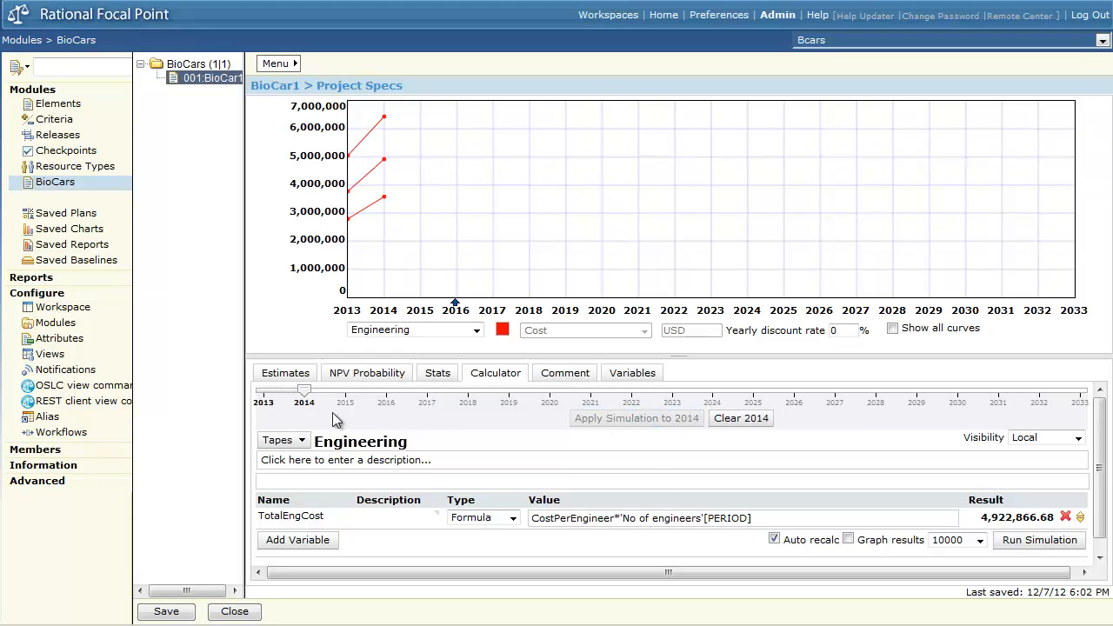
pyautogui.moveTo(303, 391); pyautogui.dragTo(1083, 392)
pyautogui.click(606, 423)
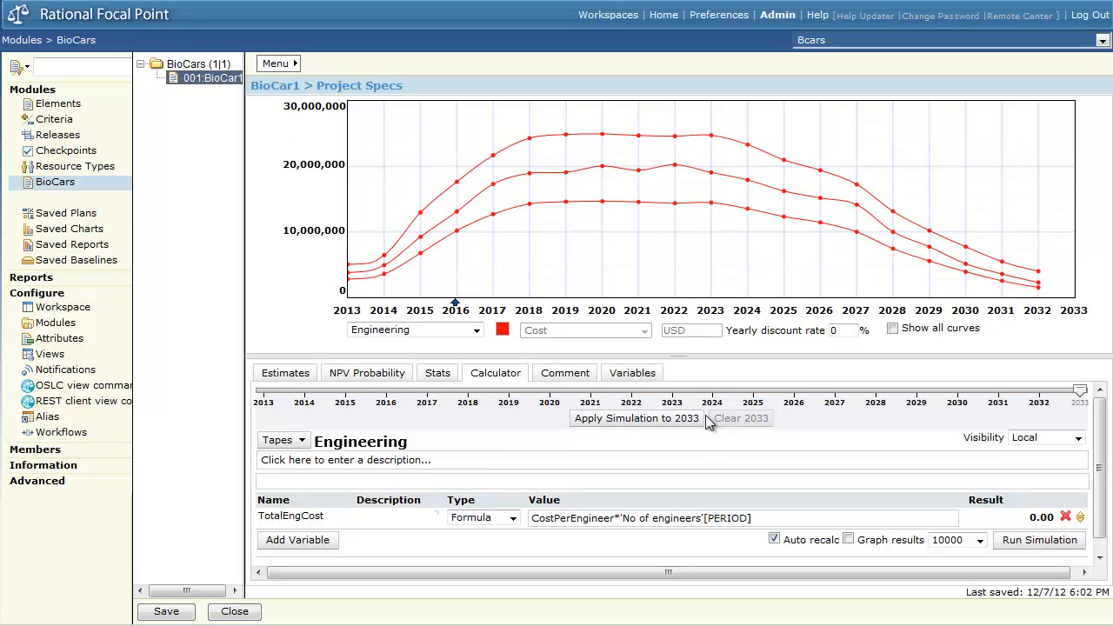
pyautogui.click(635, 421)
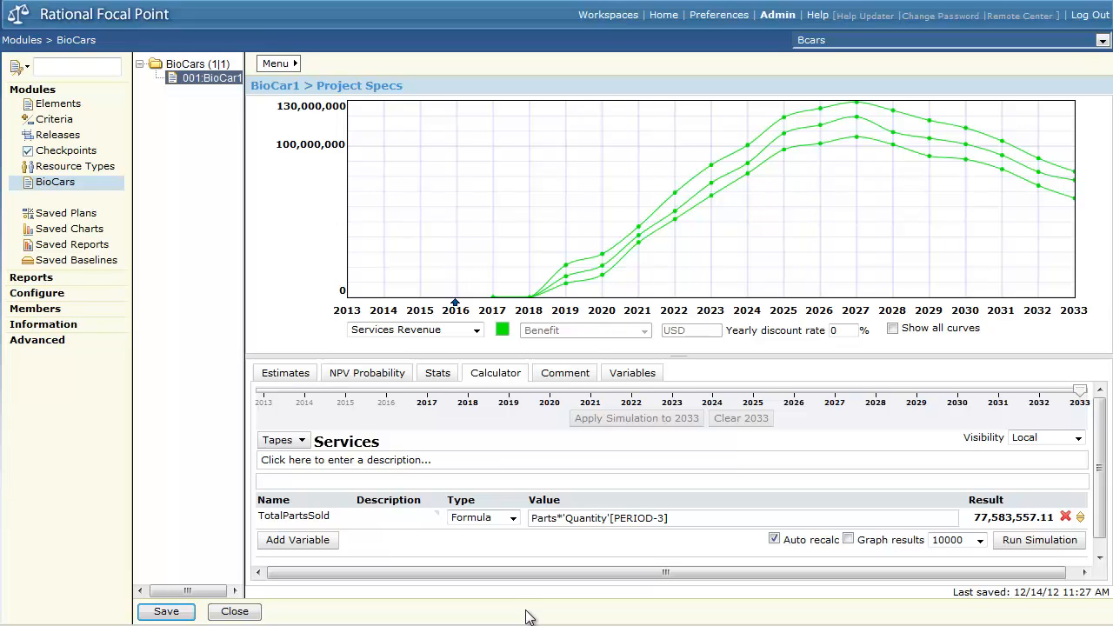
pyautogui.click(296, 440)
pyautogui.click(312, 329)
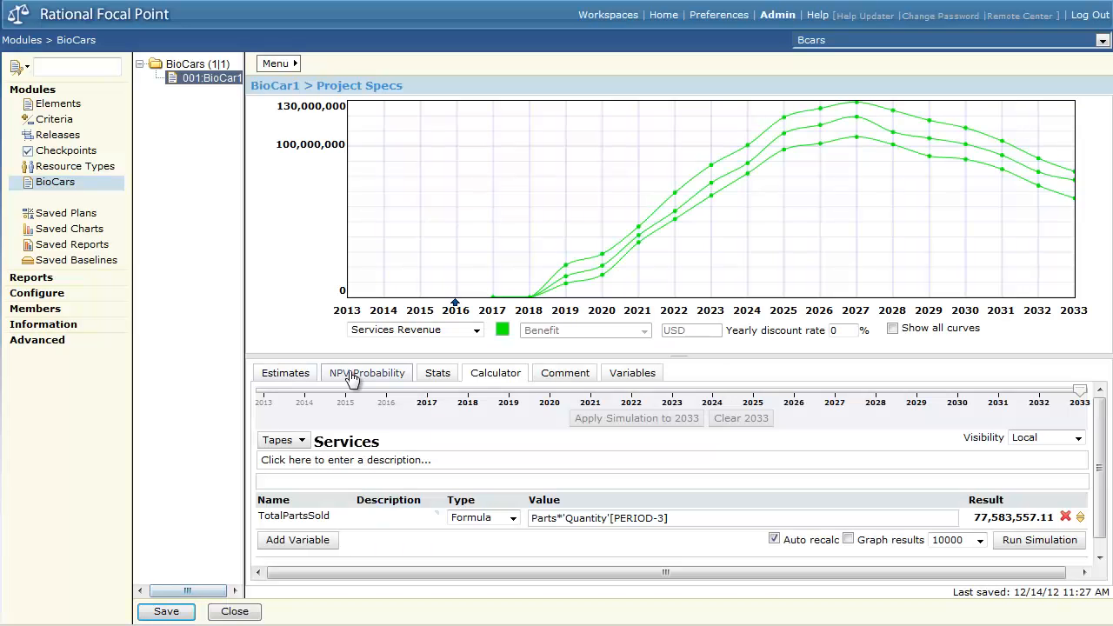
pyautogui.click(387, 374)
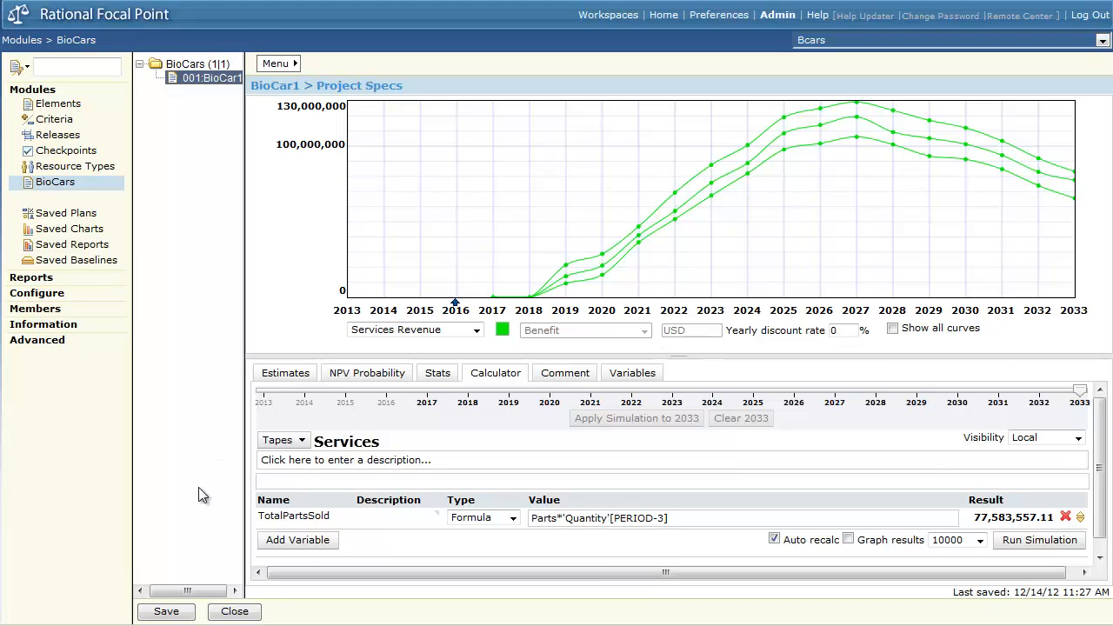
# Save and close BioCar1's Project Specs and review the element's NPV, ROI, IRR and payback period results.
pyautogui.click(168, 612)
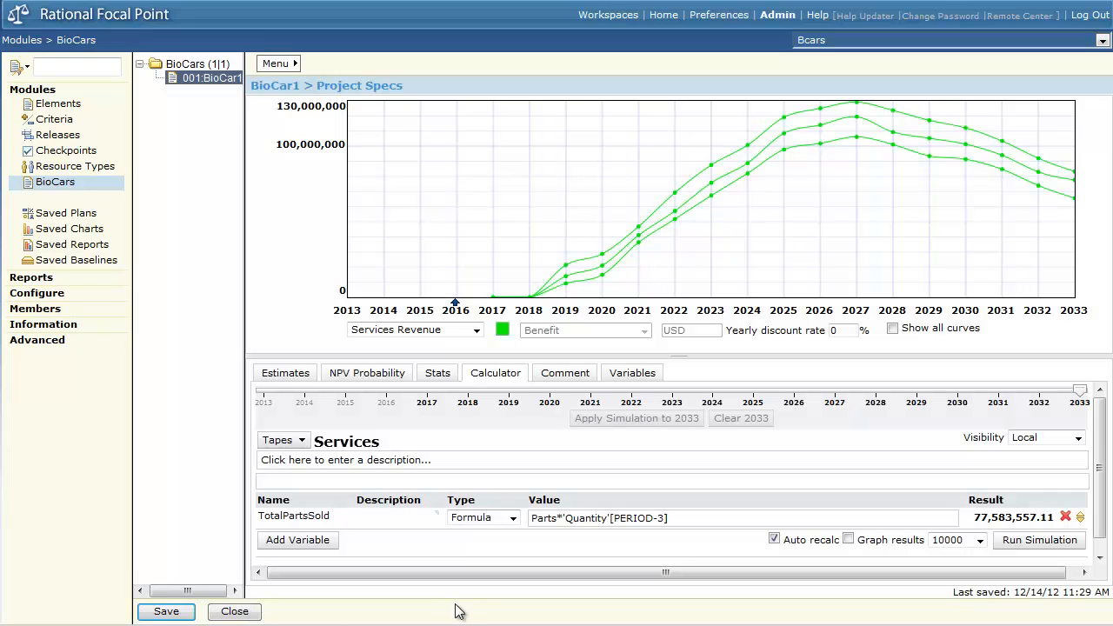
pyautogui.click(233, 612)
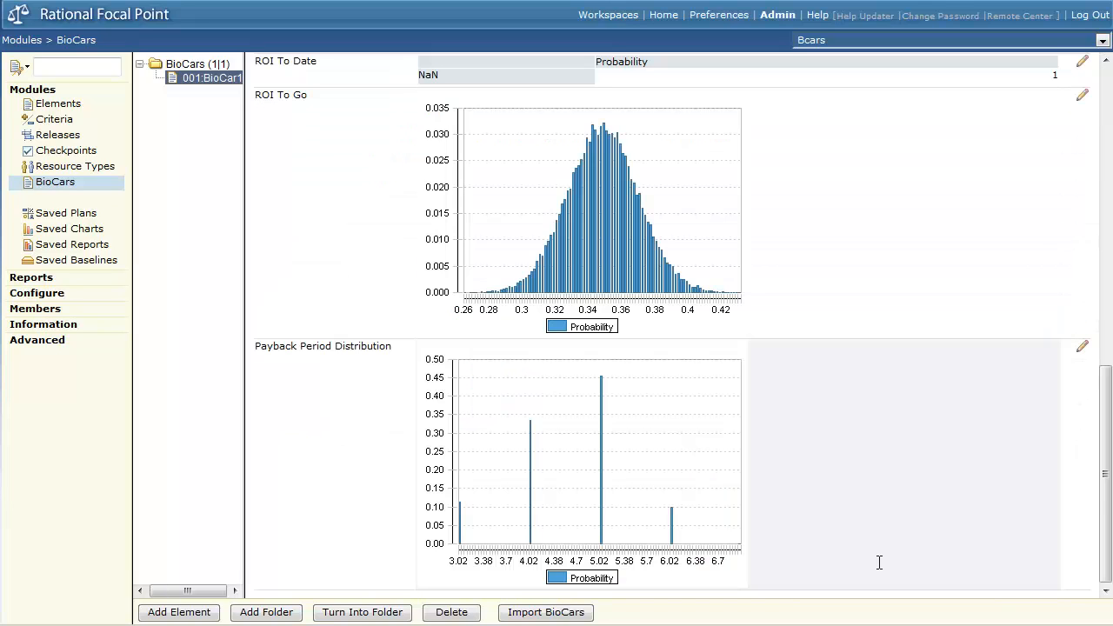
pyautogui.scroll(1, 878, 562)
pyautogui.scroll(2, 879, 562)
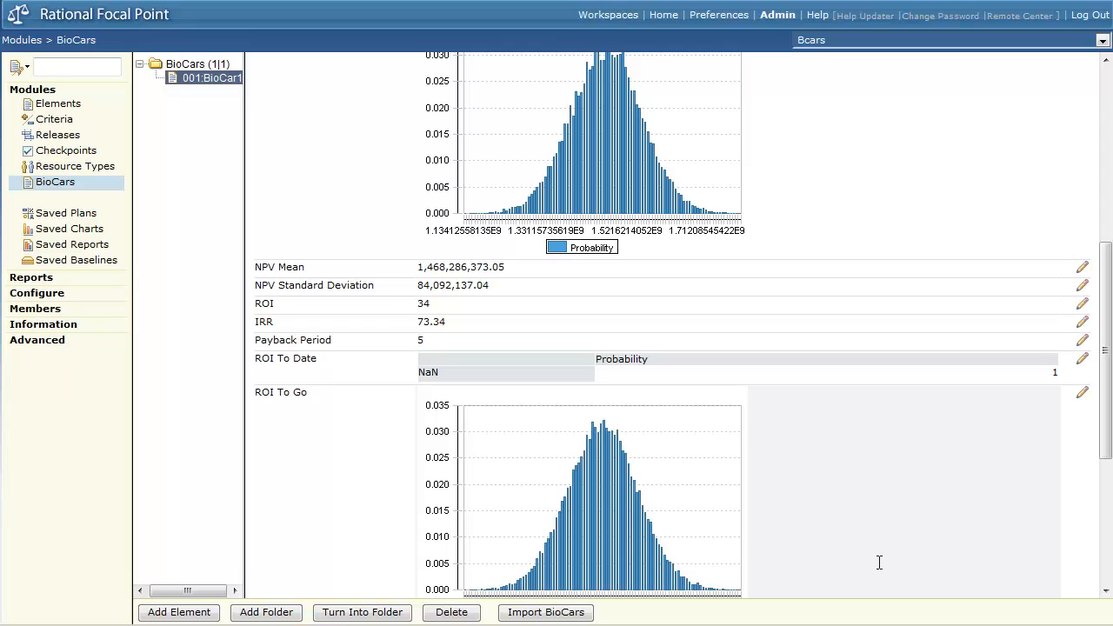
pyautogui.scroll(4, 879, 562)
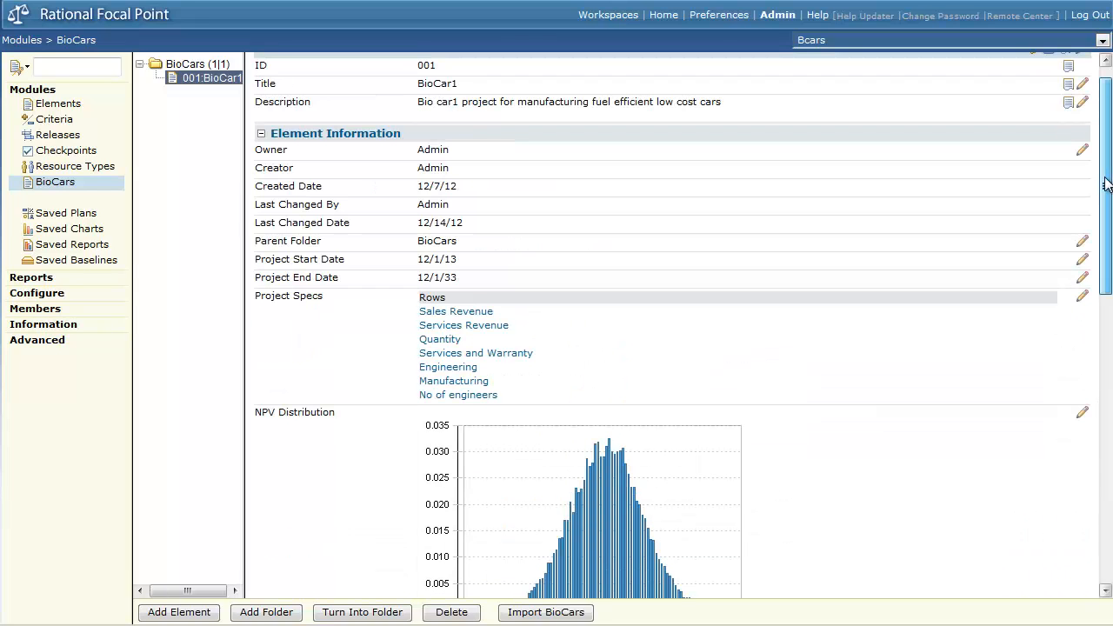
pyautogui.moveTo(1105, 184); pyautogui.dragTo(1106, 309)
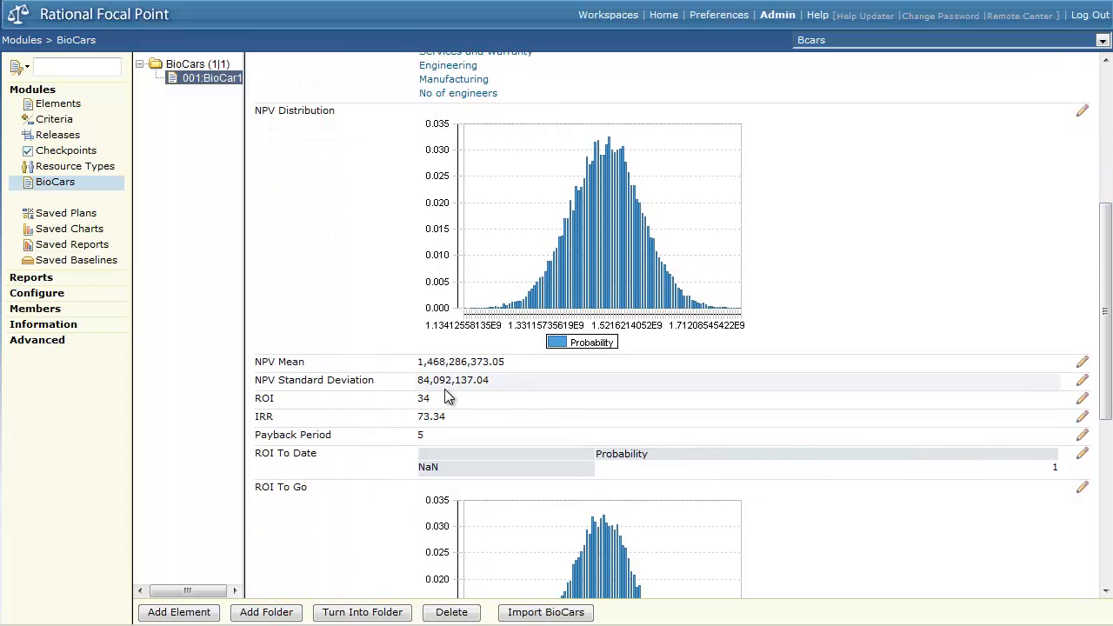